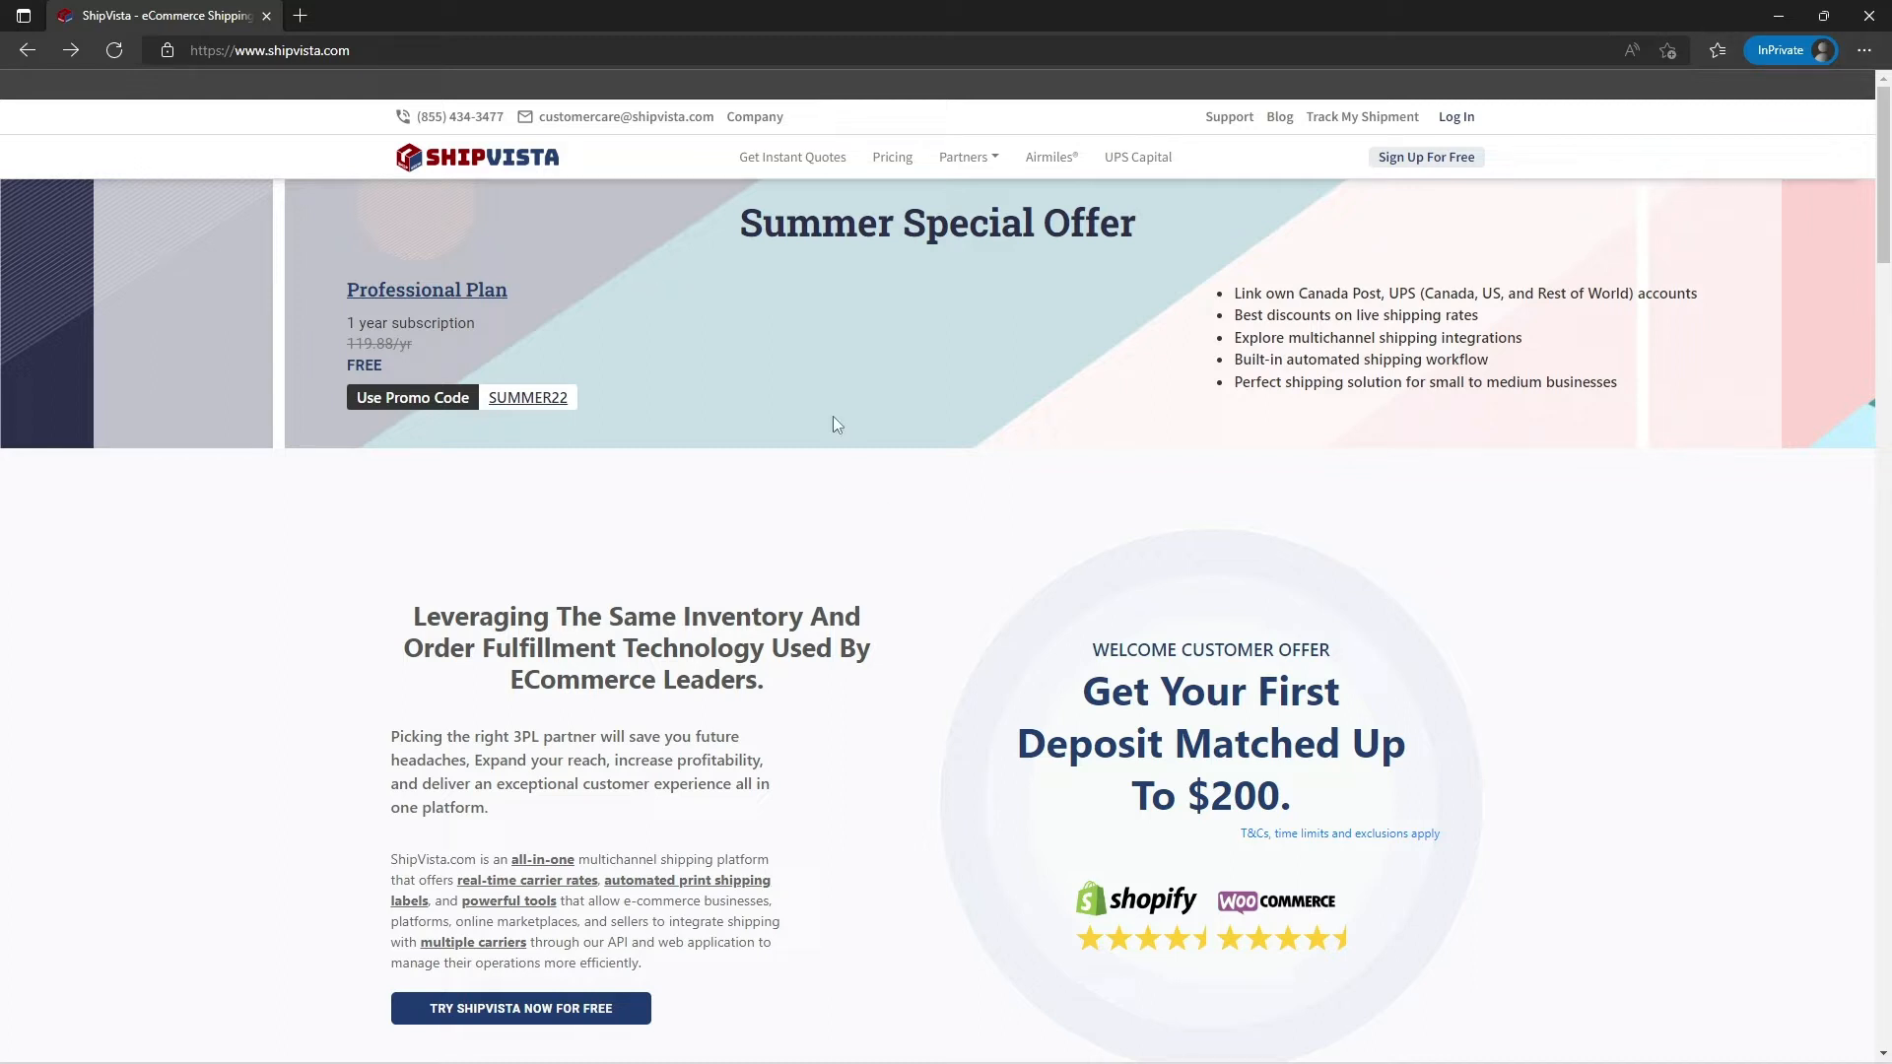
Start an instant-quote shipment and focus the empty Ship From and Ship To address searches.
left_click(793, 158)
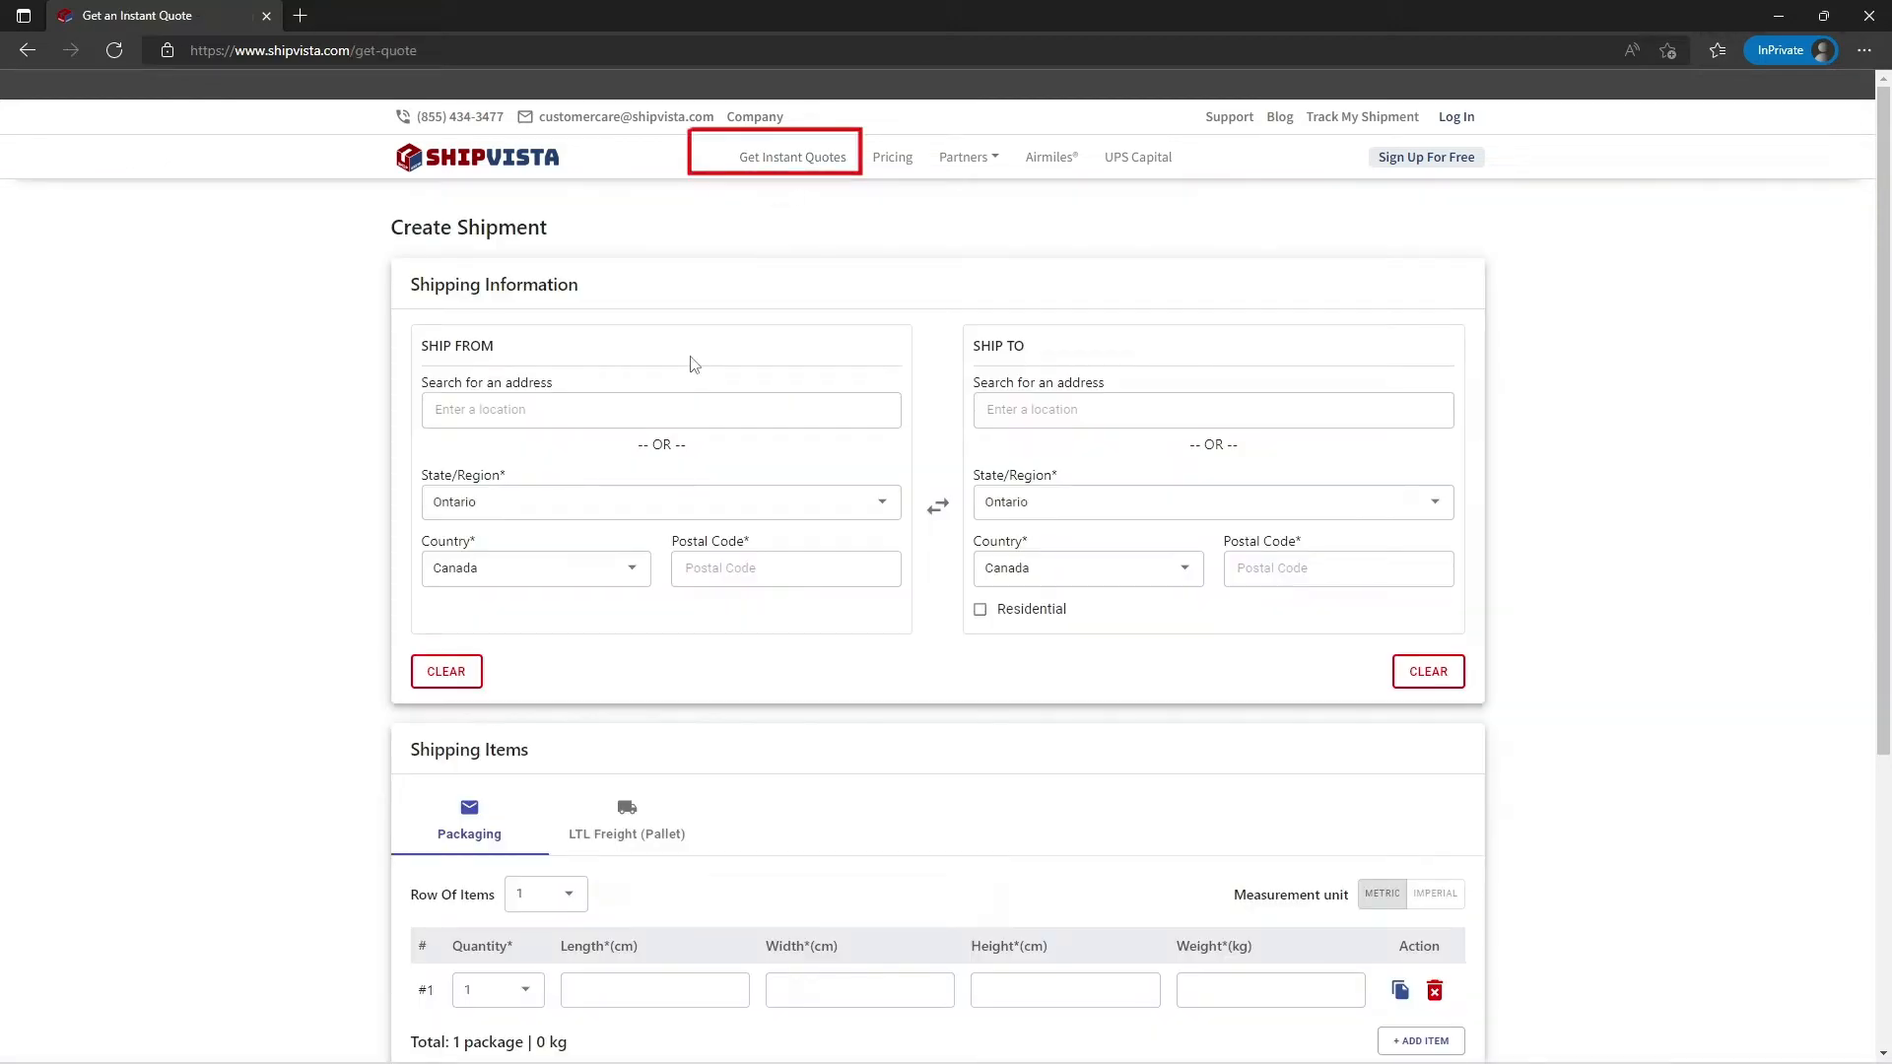
left_click(566, 422)
left_click(566, 420)
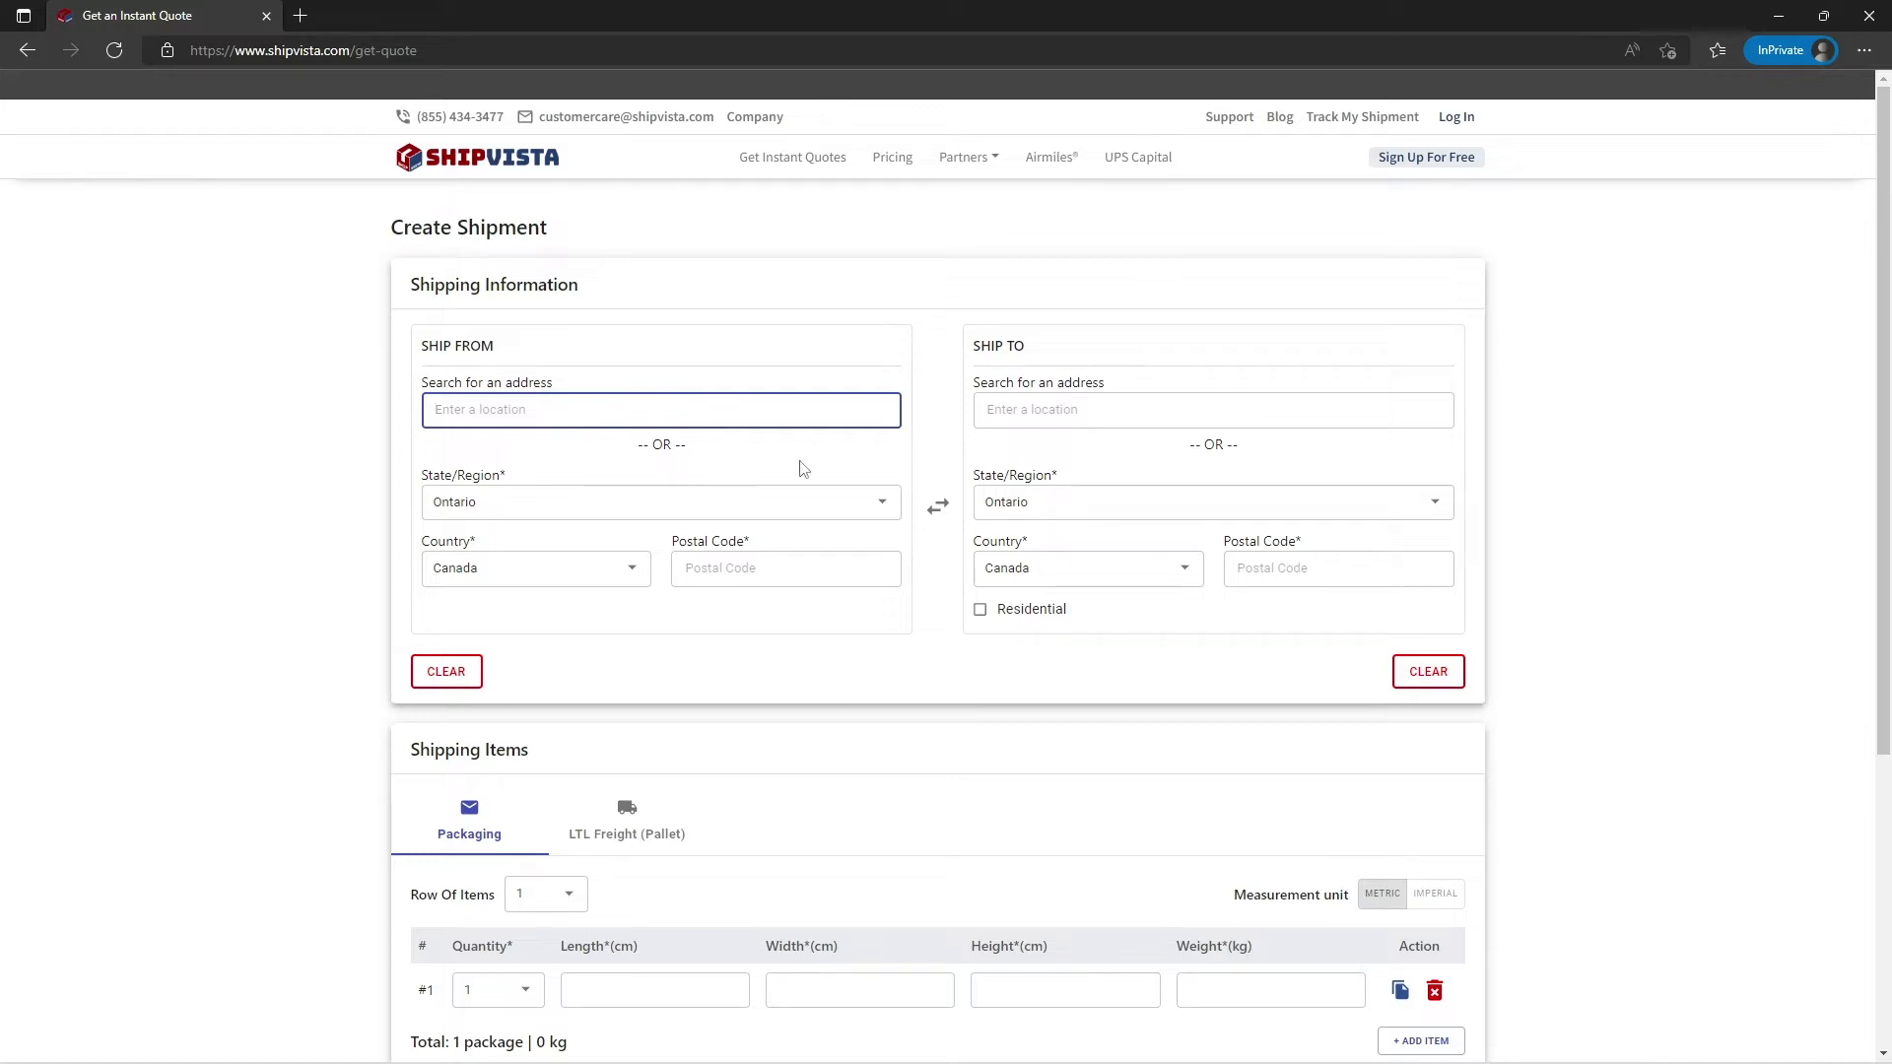
left_click(1107, 422)
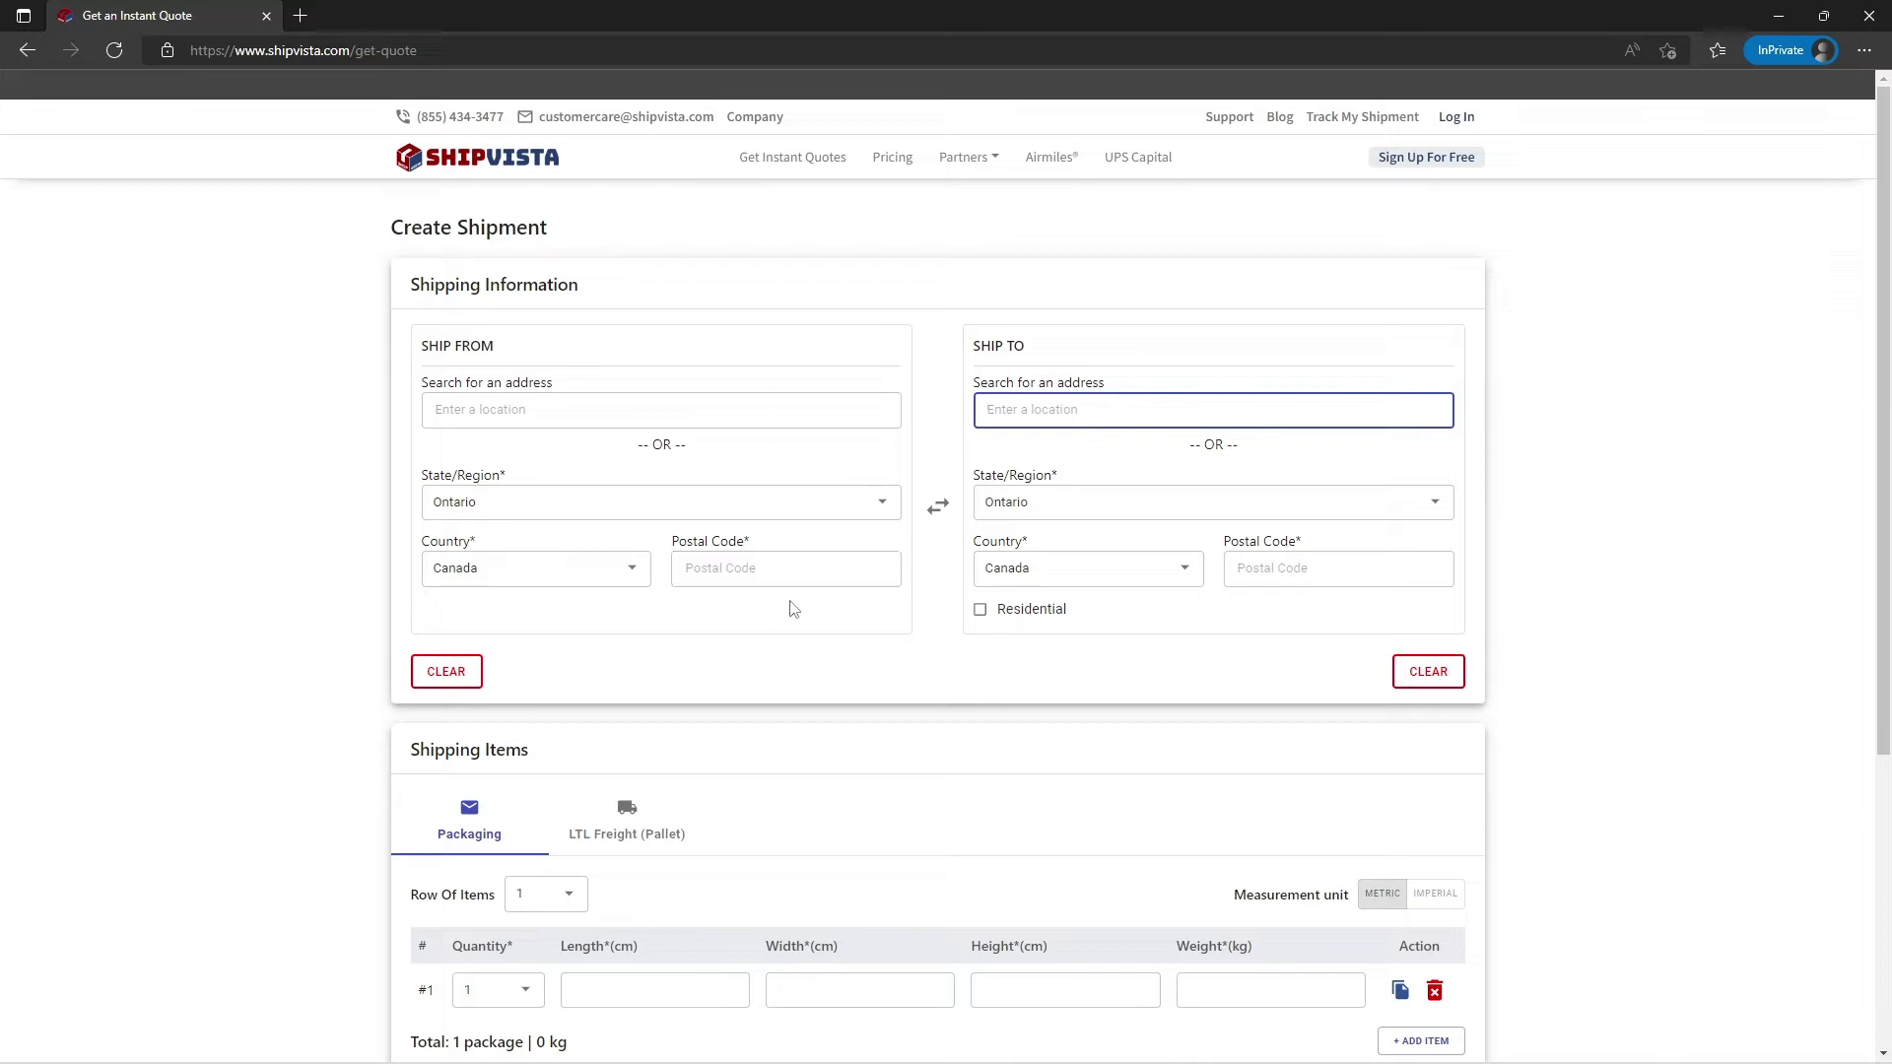
left_click(562, 412)
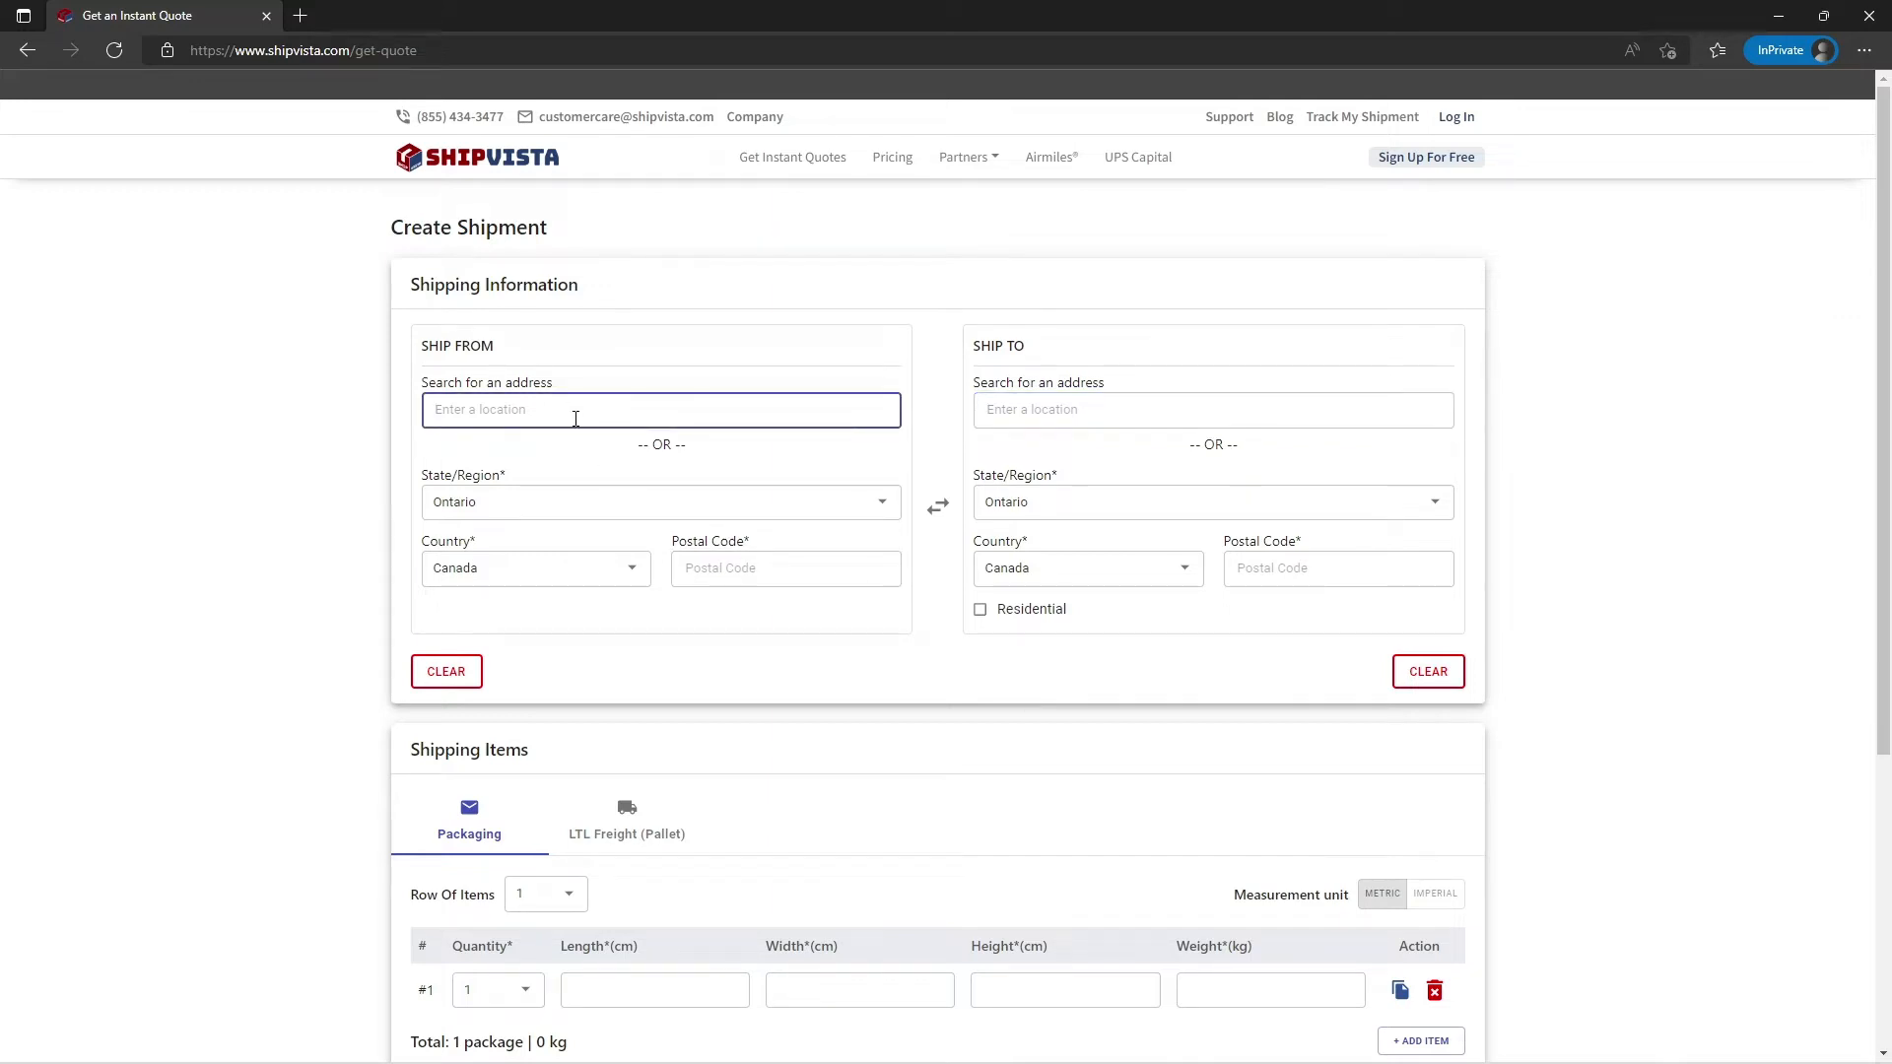
type("9")
type(" ro")
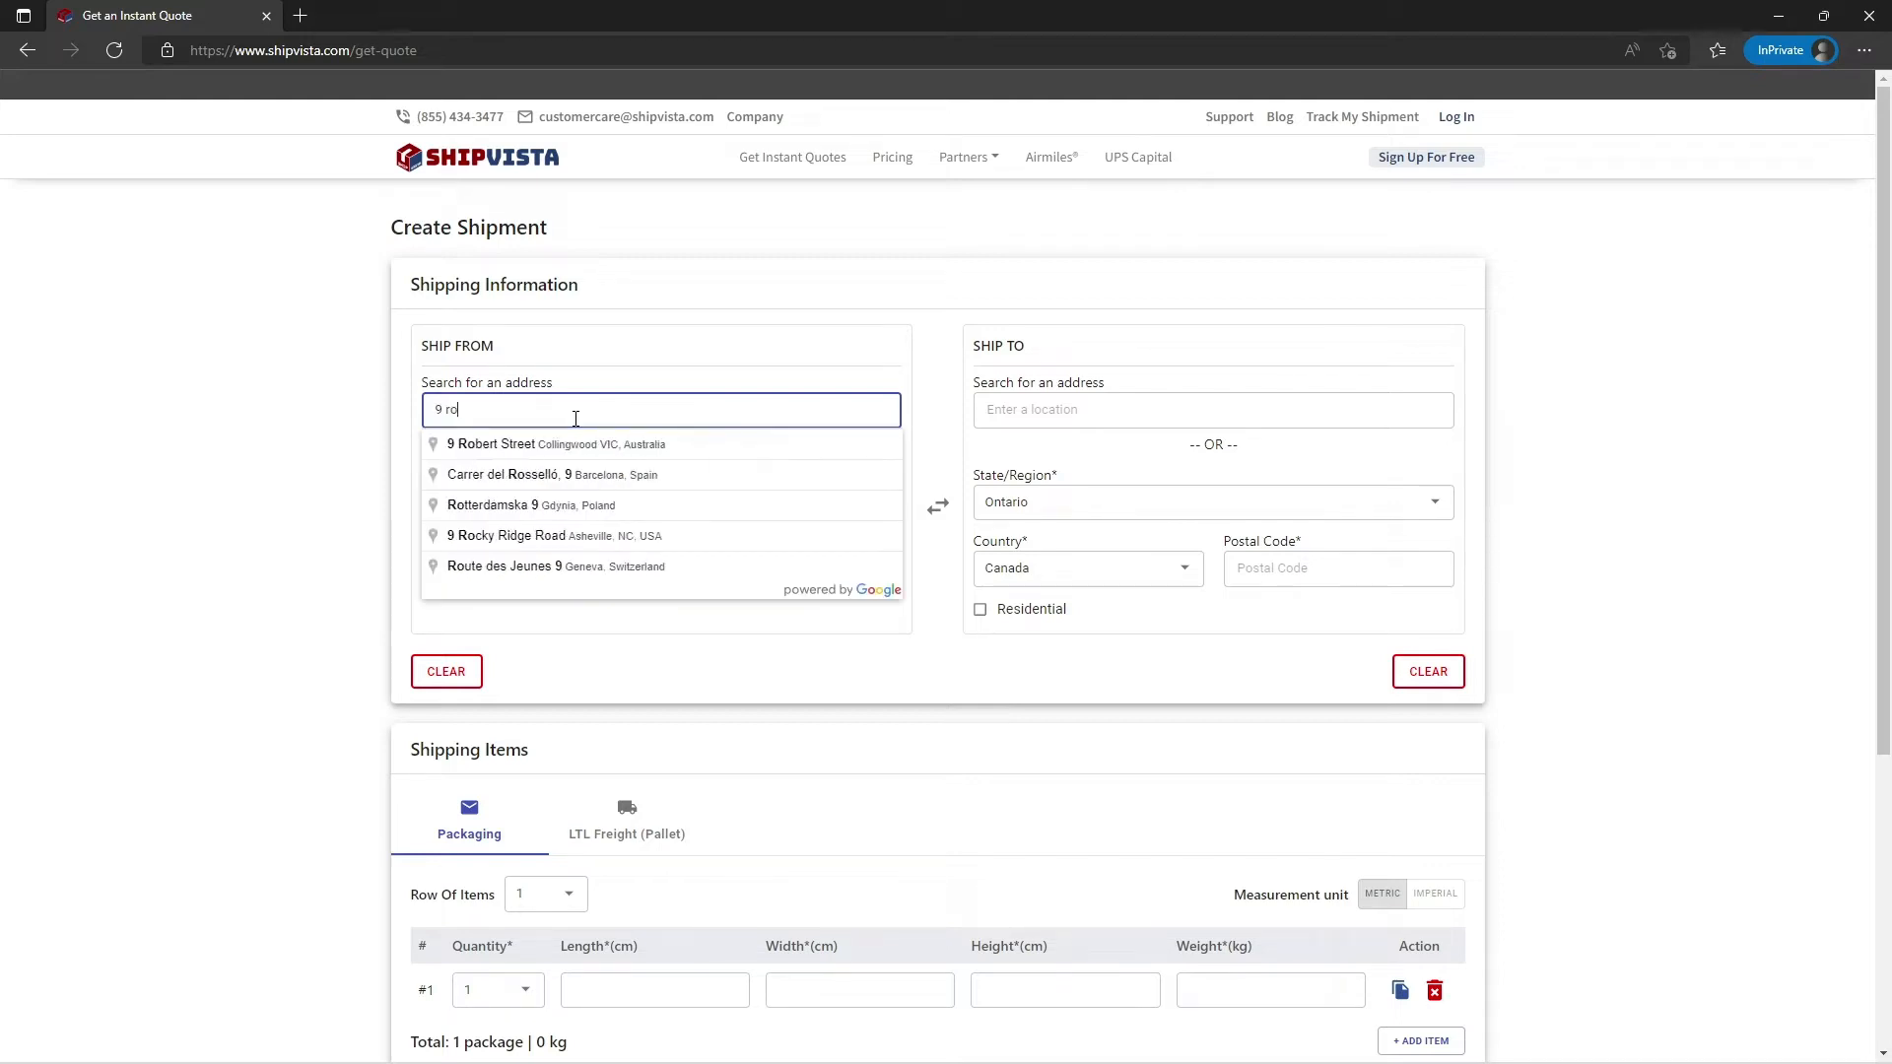
type("yalcre")
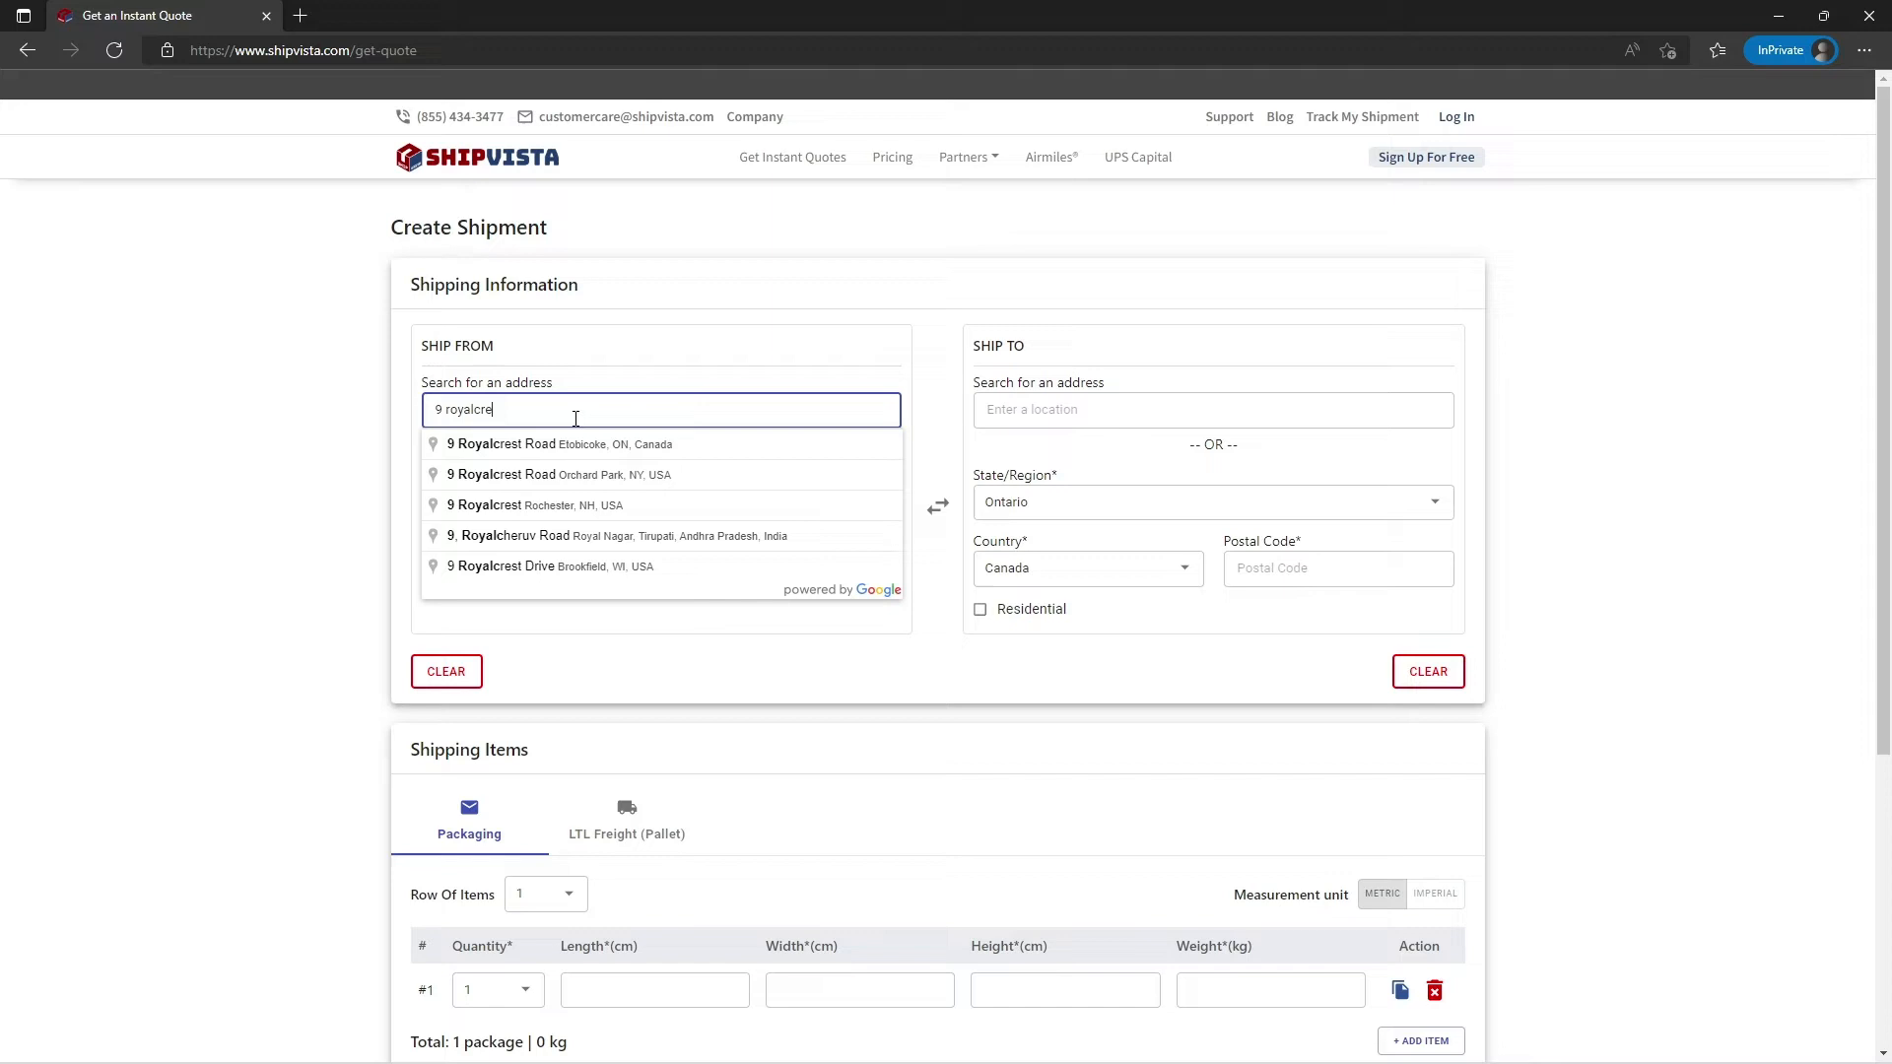
type("s")
left_click(547, 444)
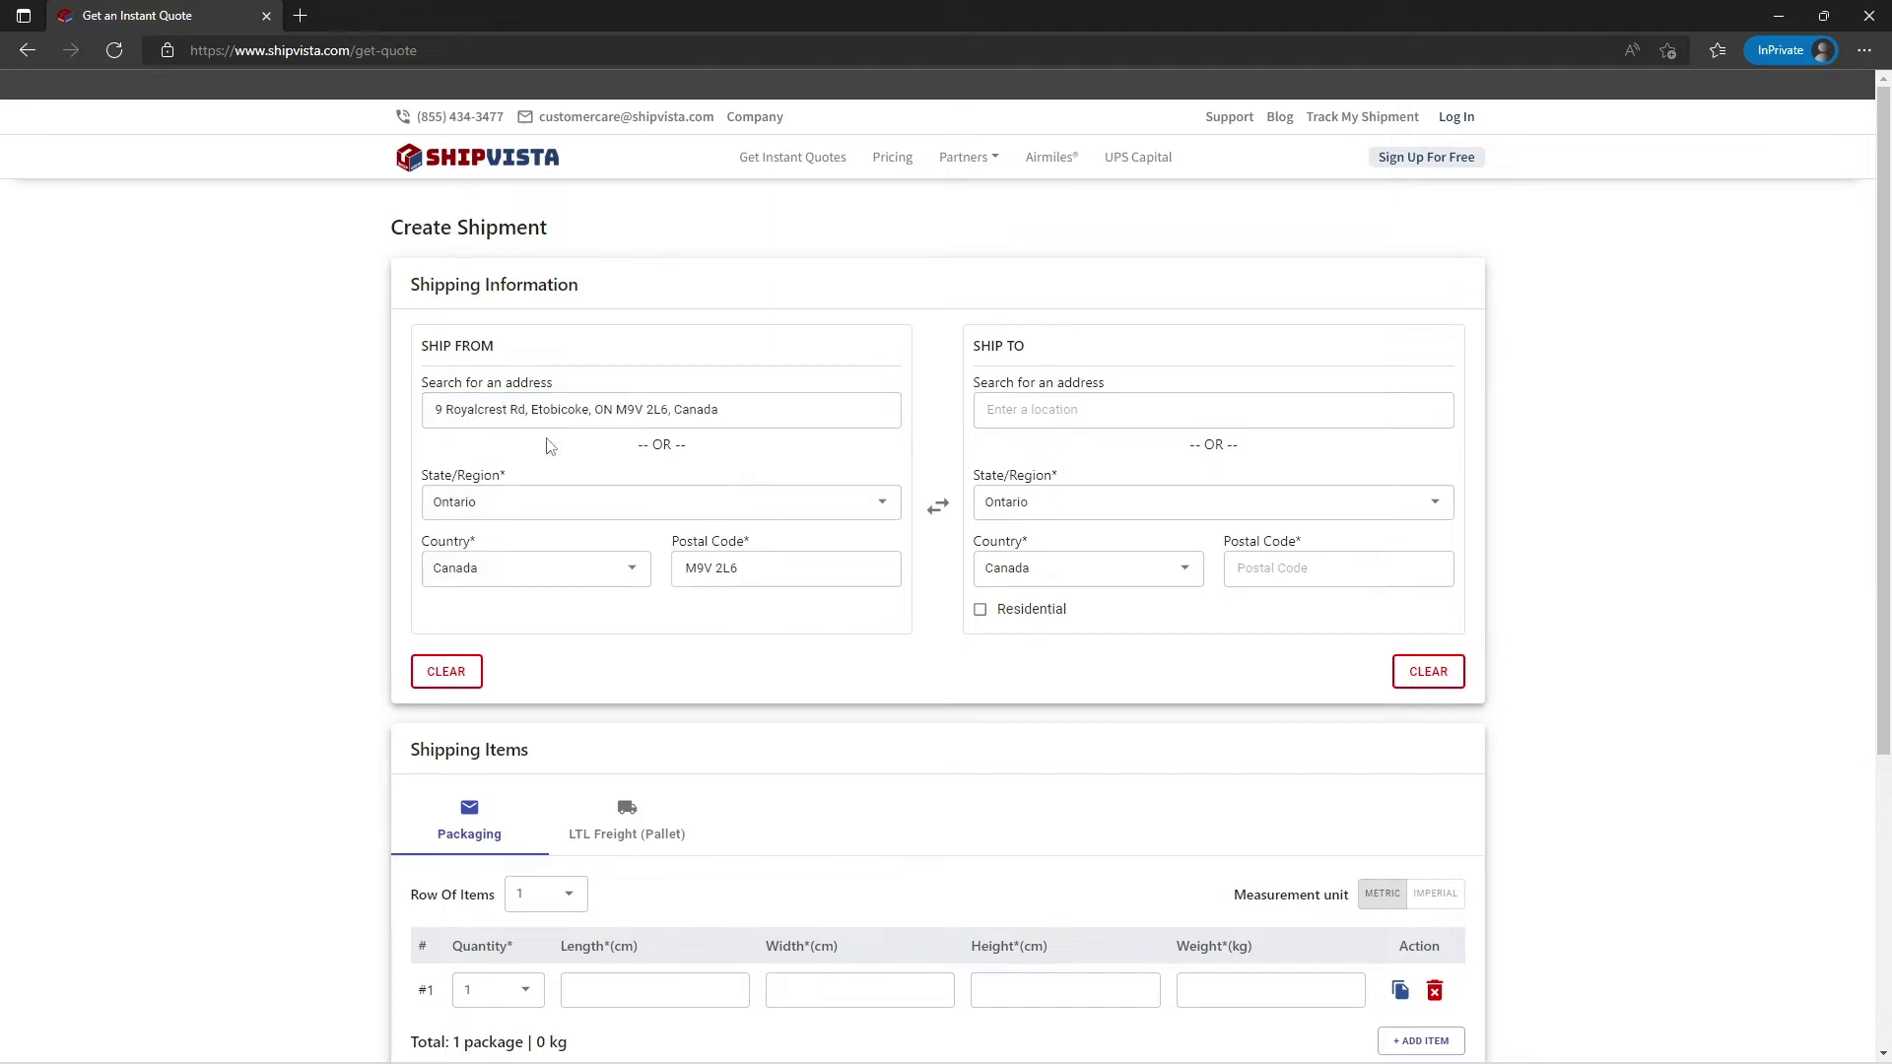
left_click(1041, 421)
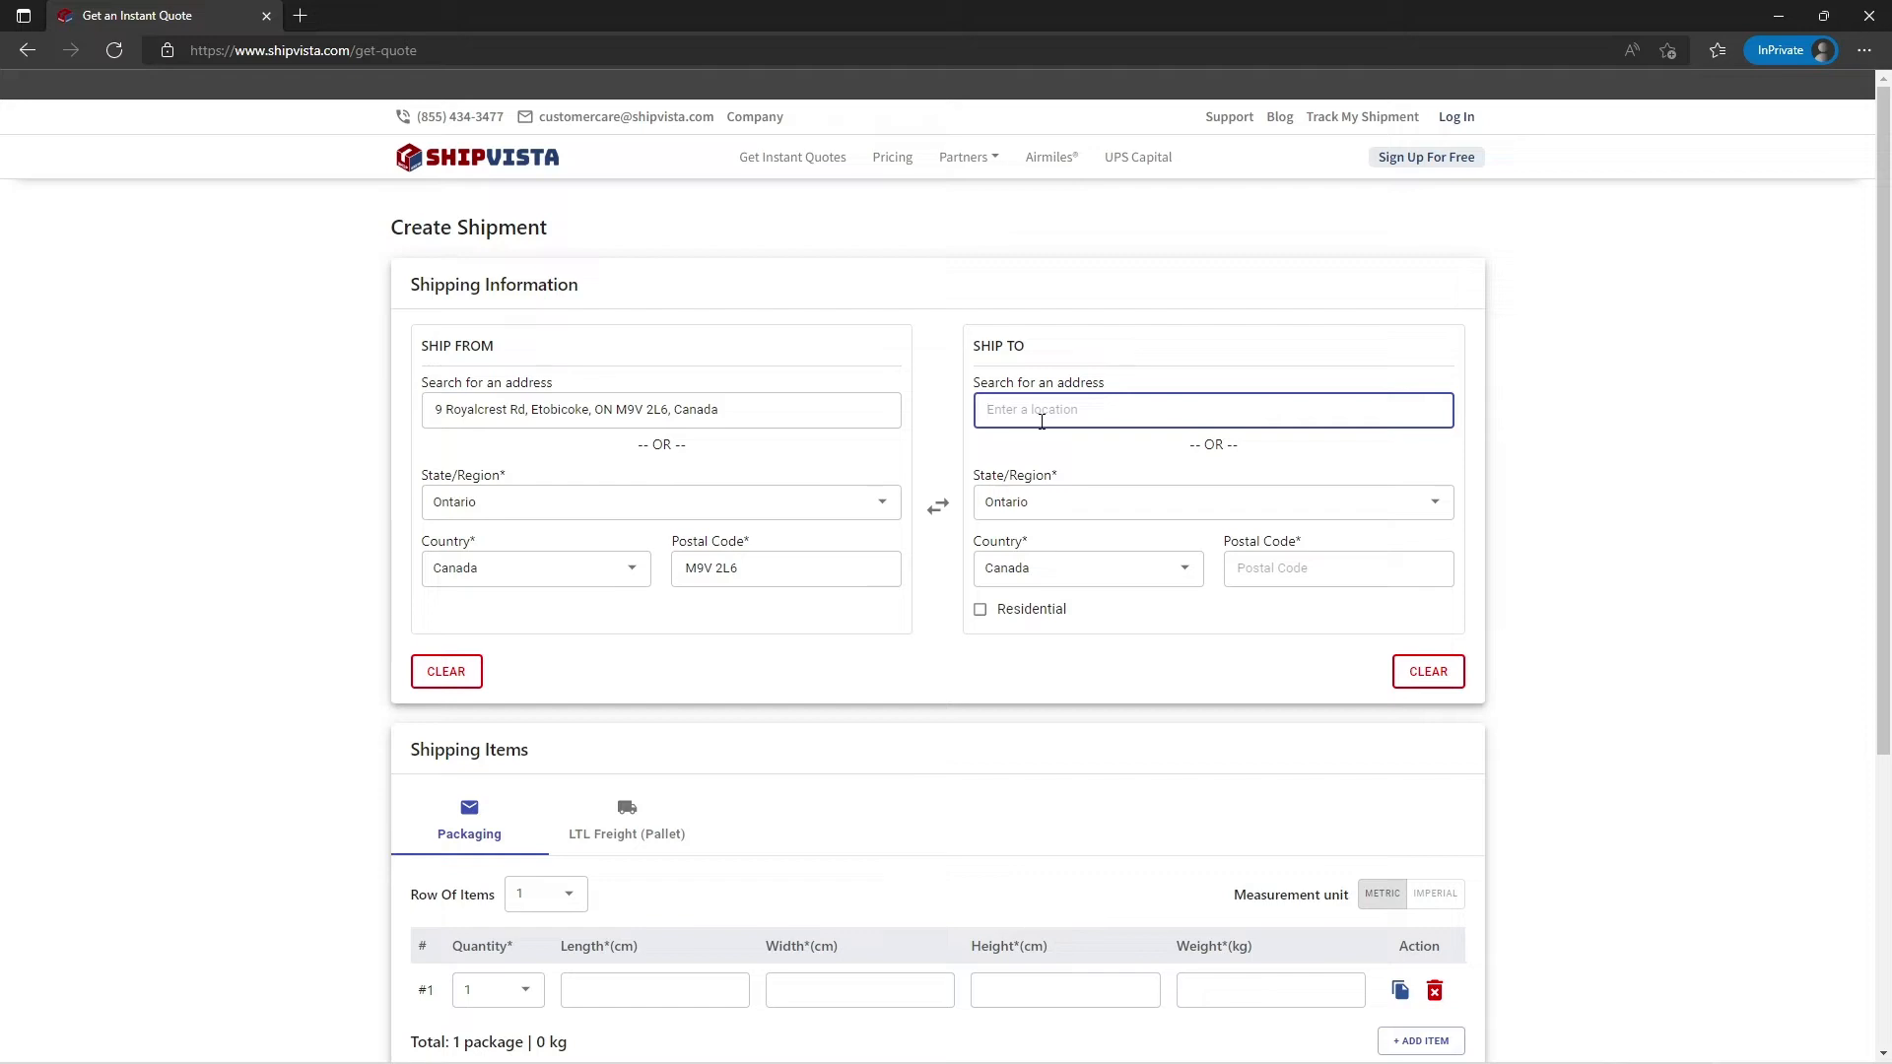
type("7")
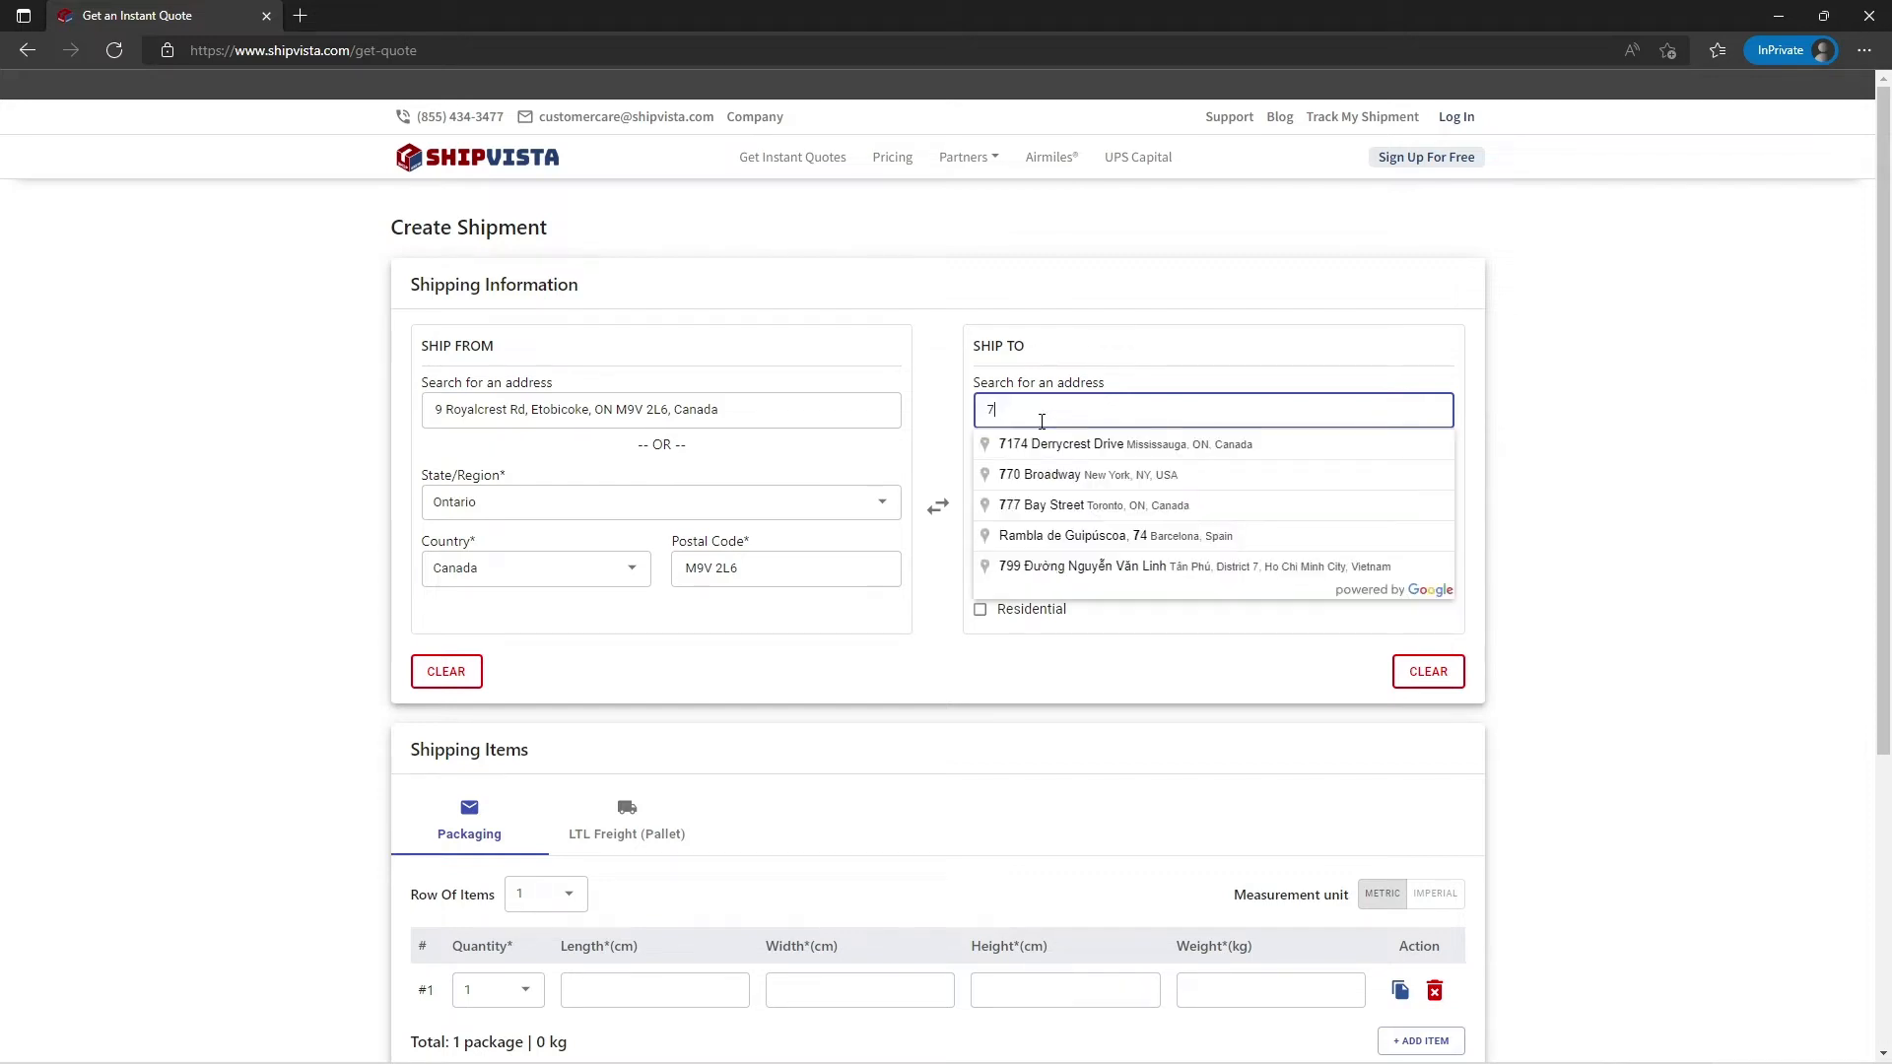
type("5 sp")
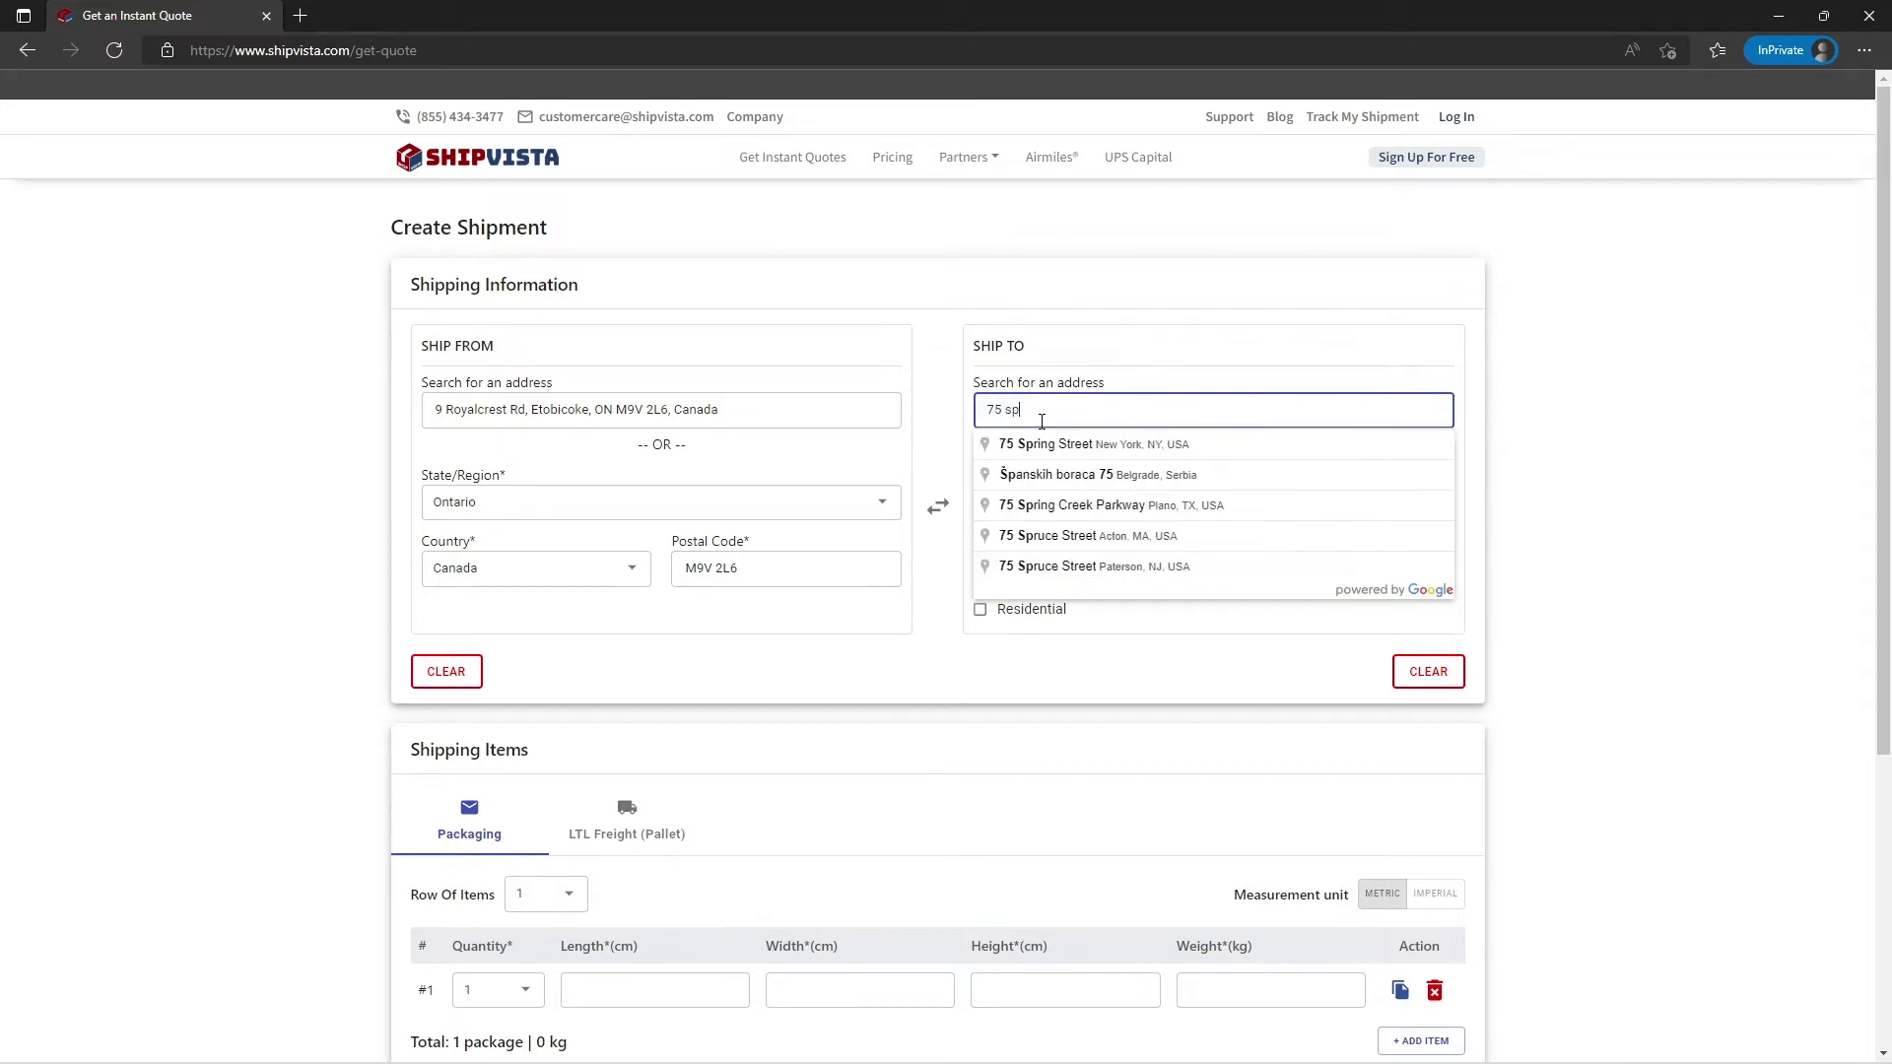
type("a")
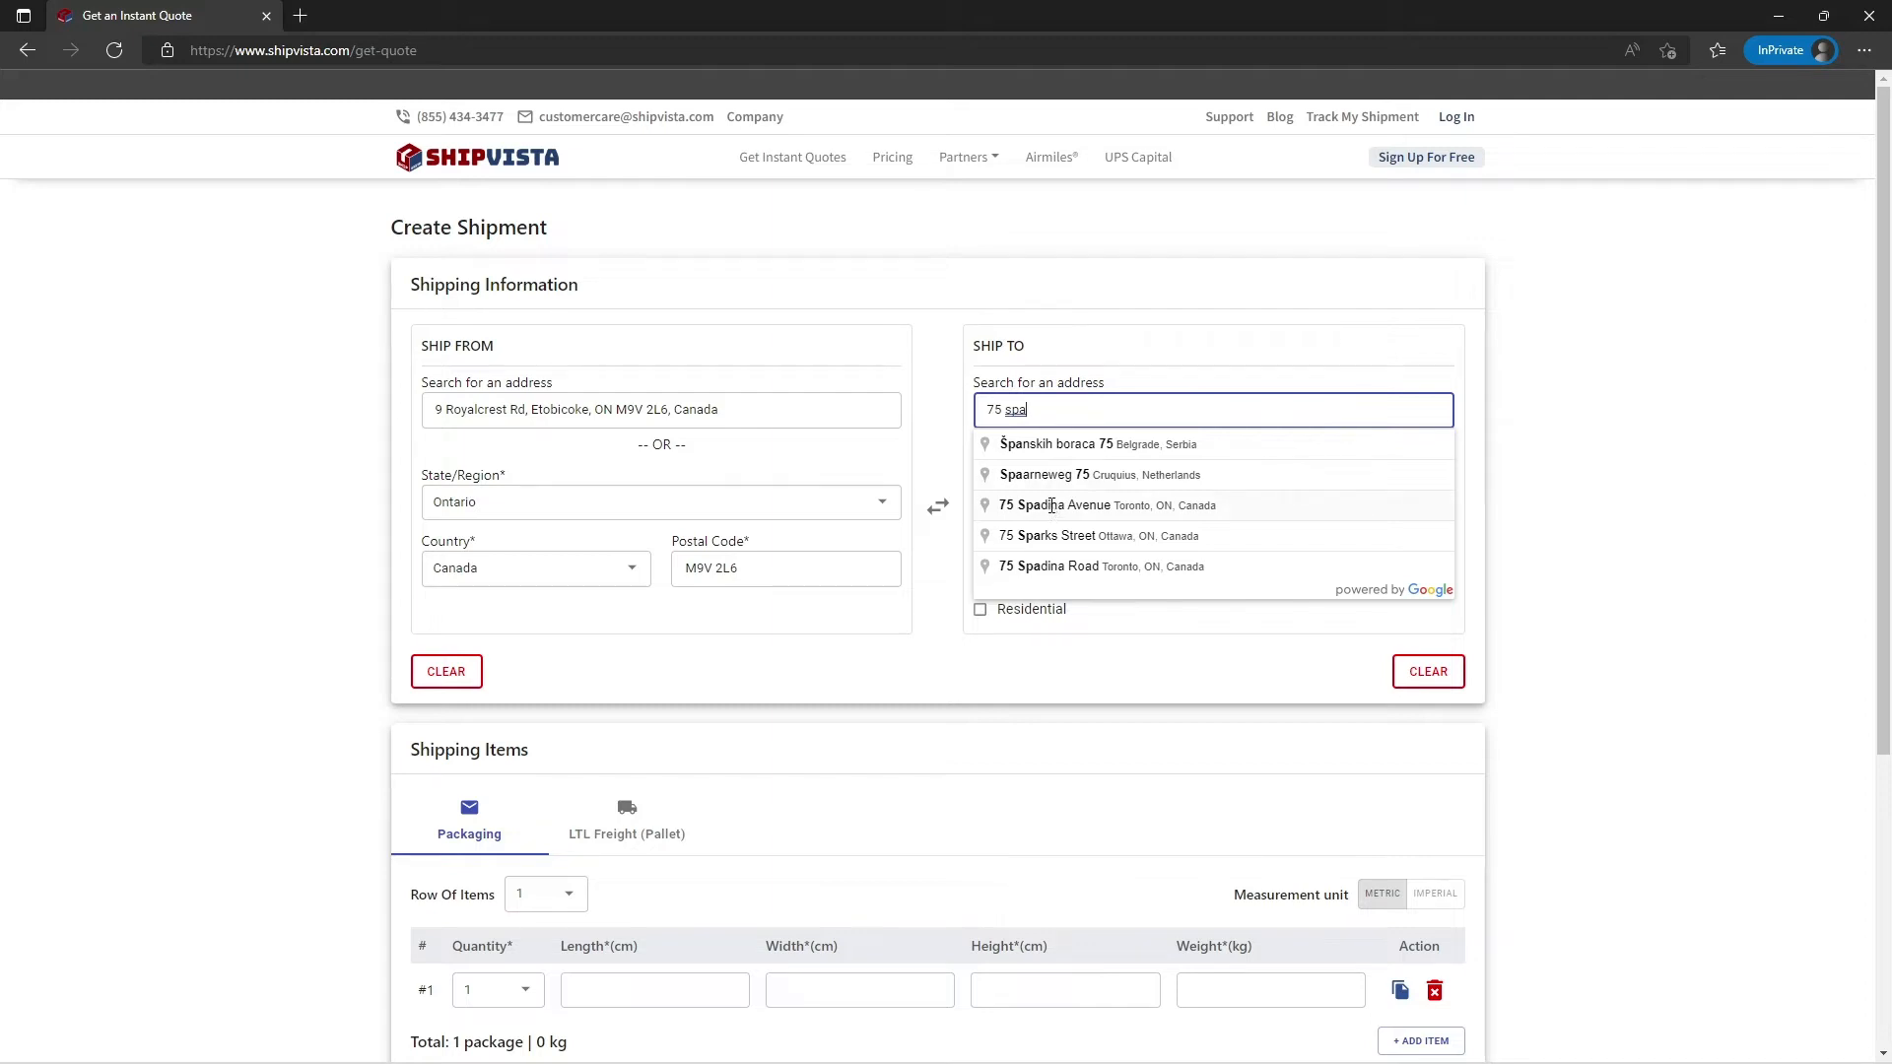
left_click(1053, 505)
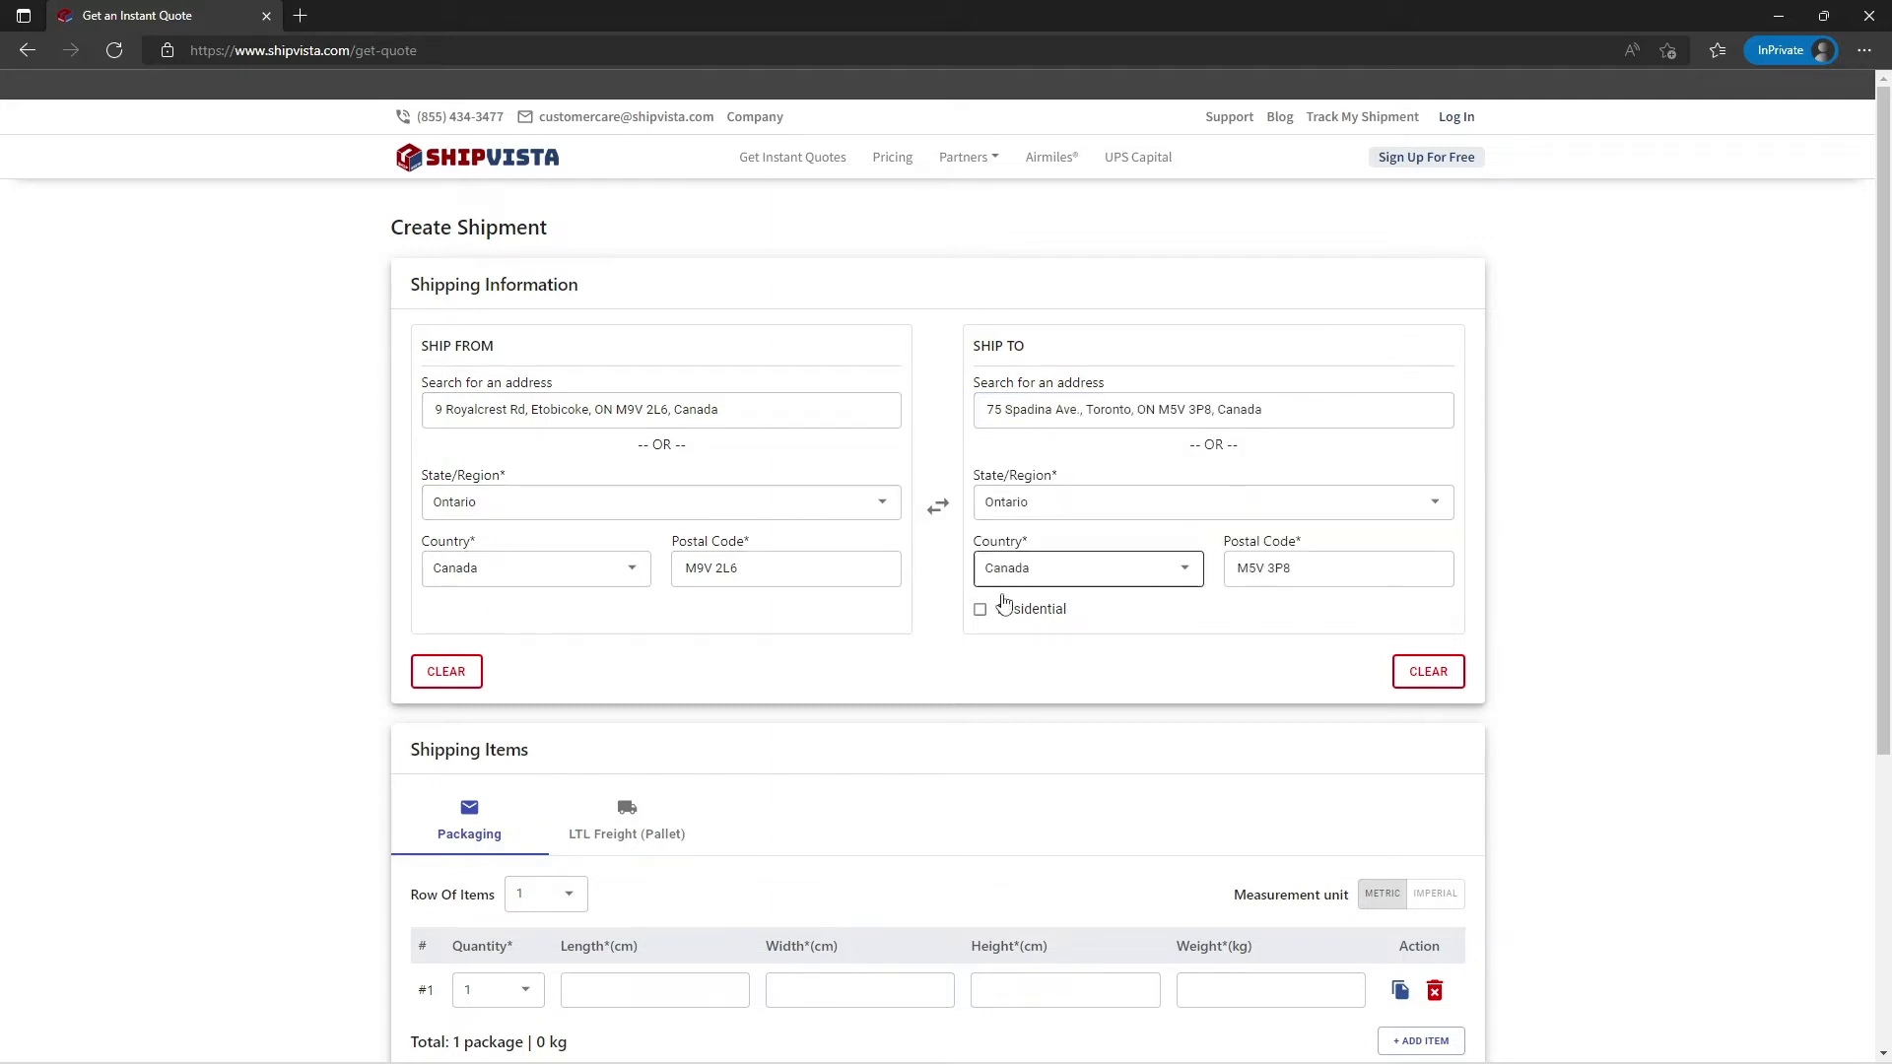
scroll(969, 559, "down", 2)
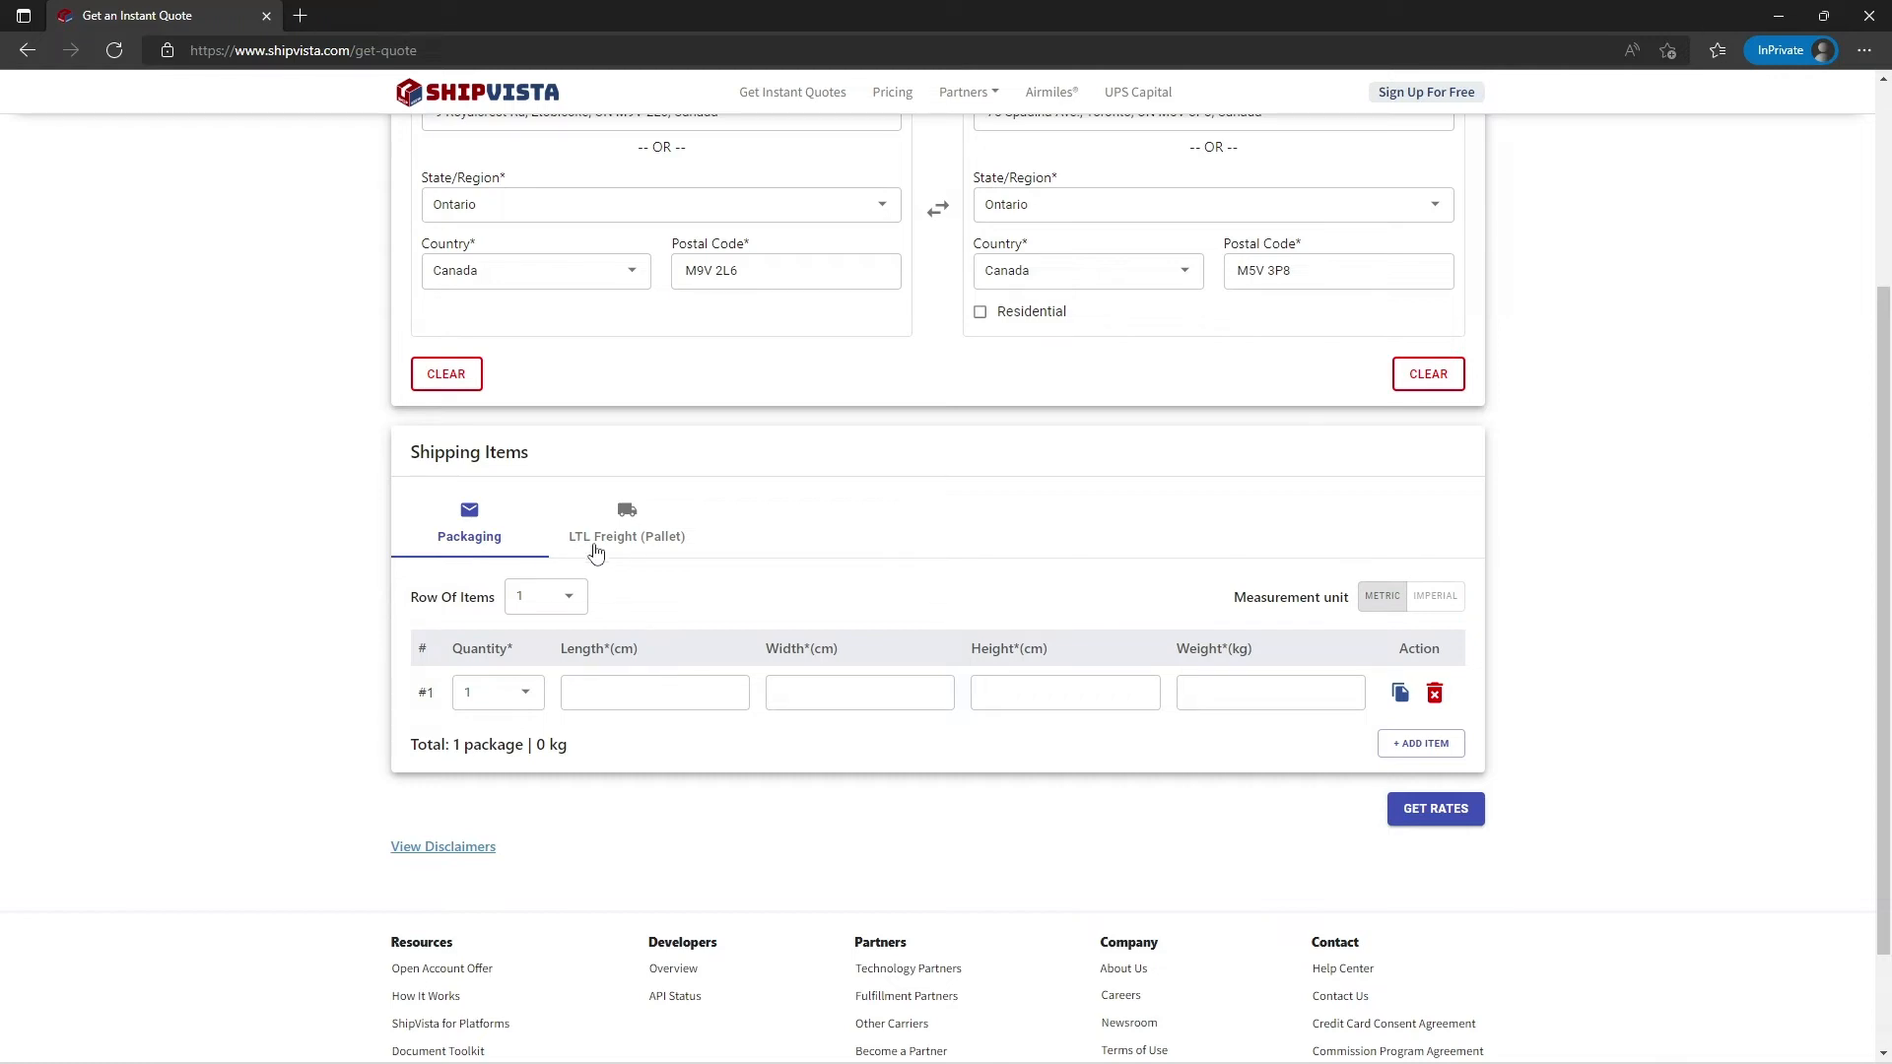
Enter the first package as 10 × 10 × 10 cm weighing 1 kg.
left_click(607, 696)
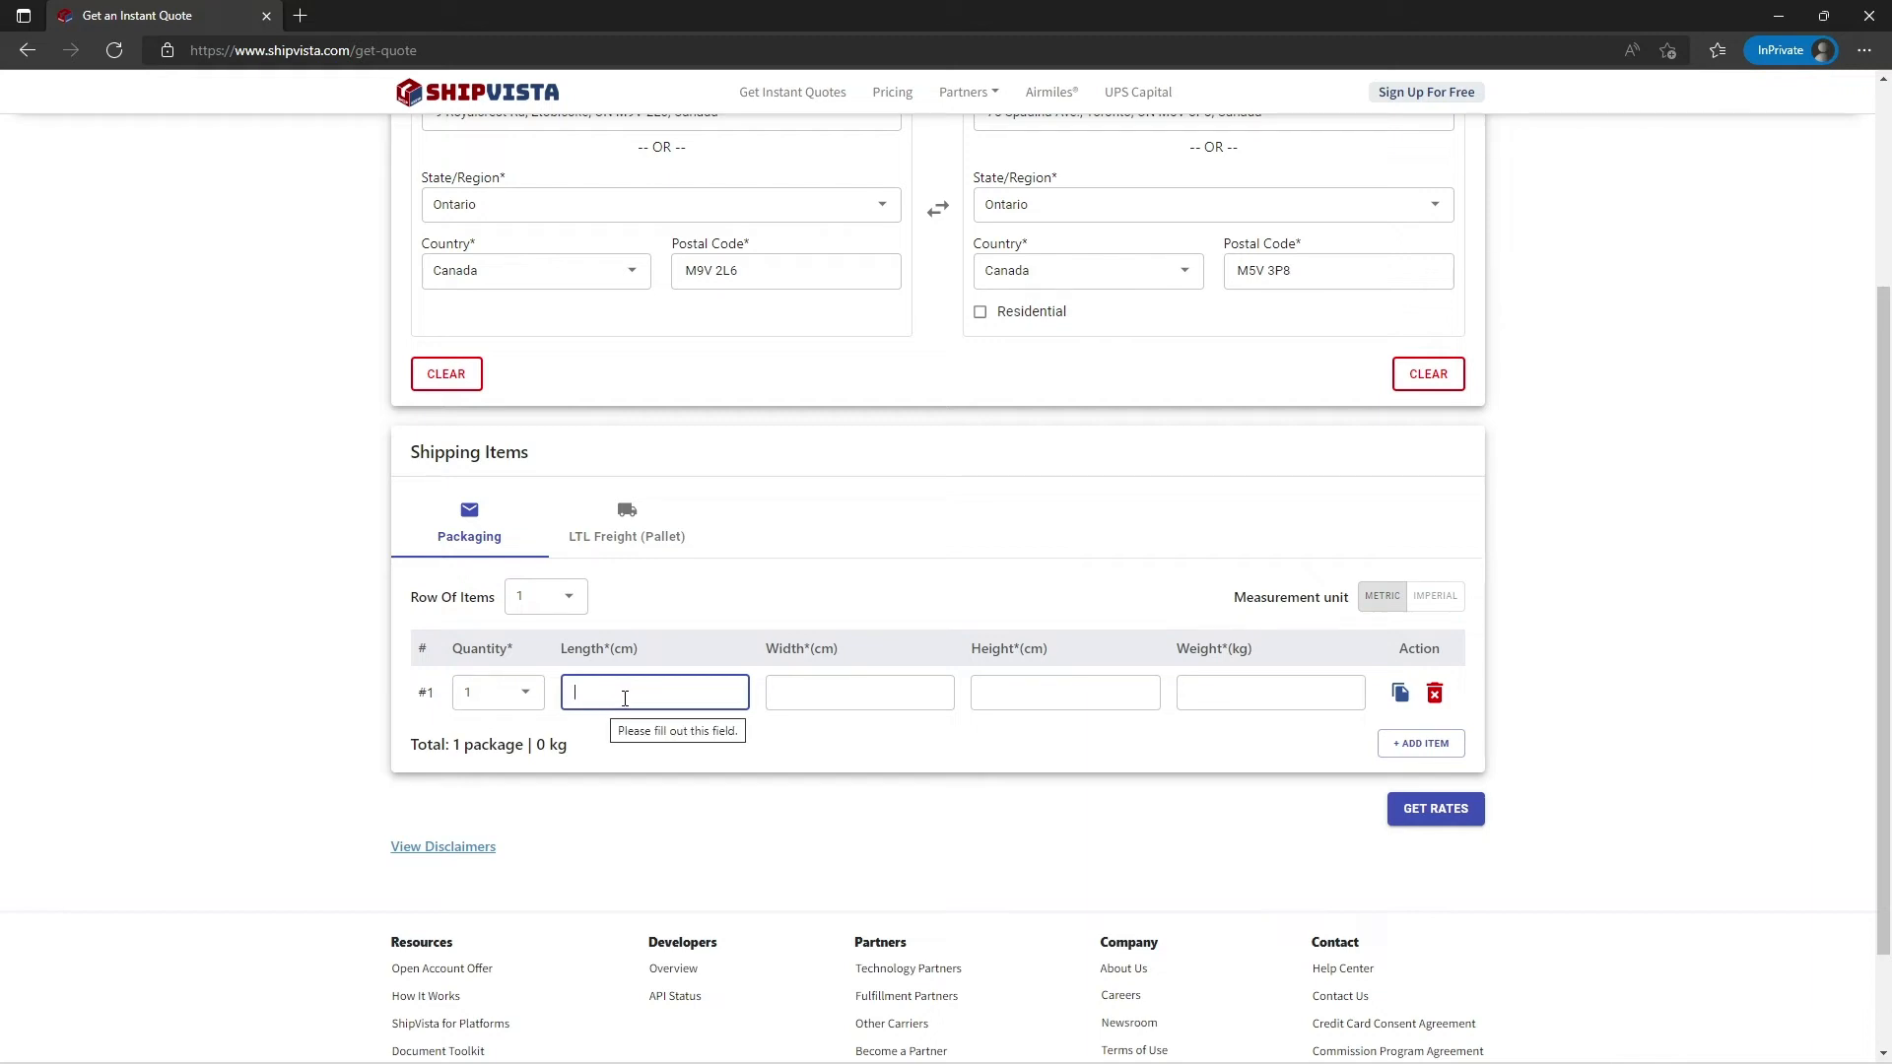
type("10")
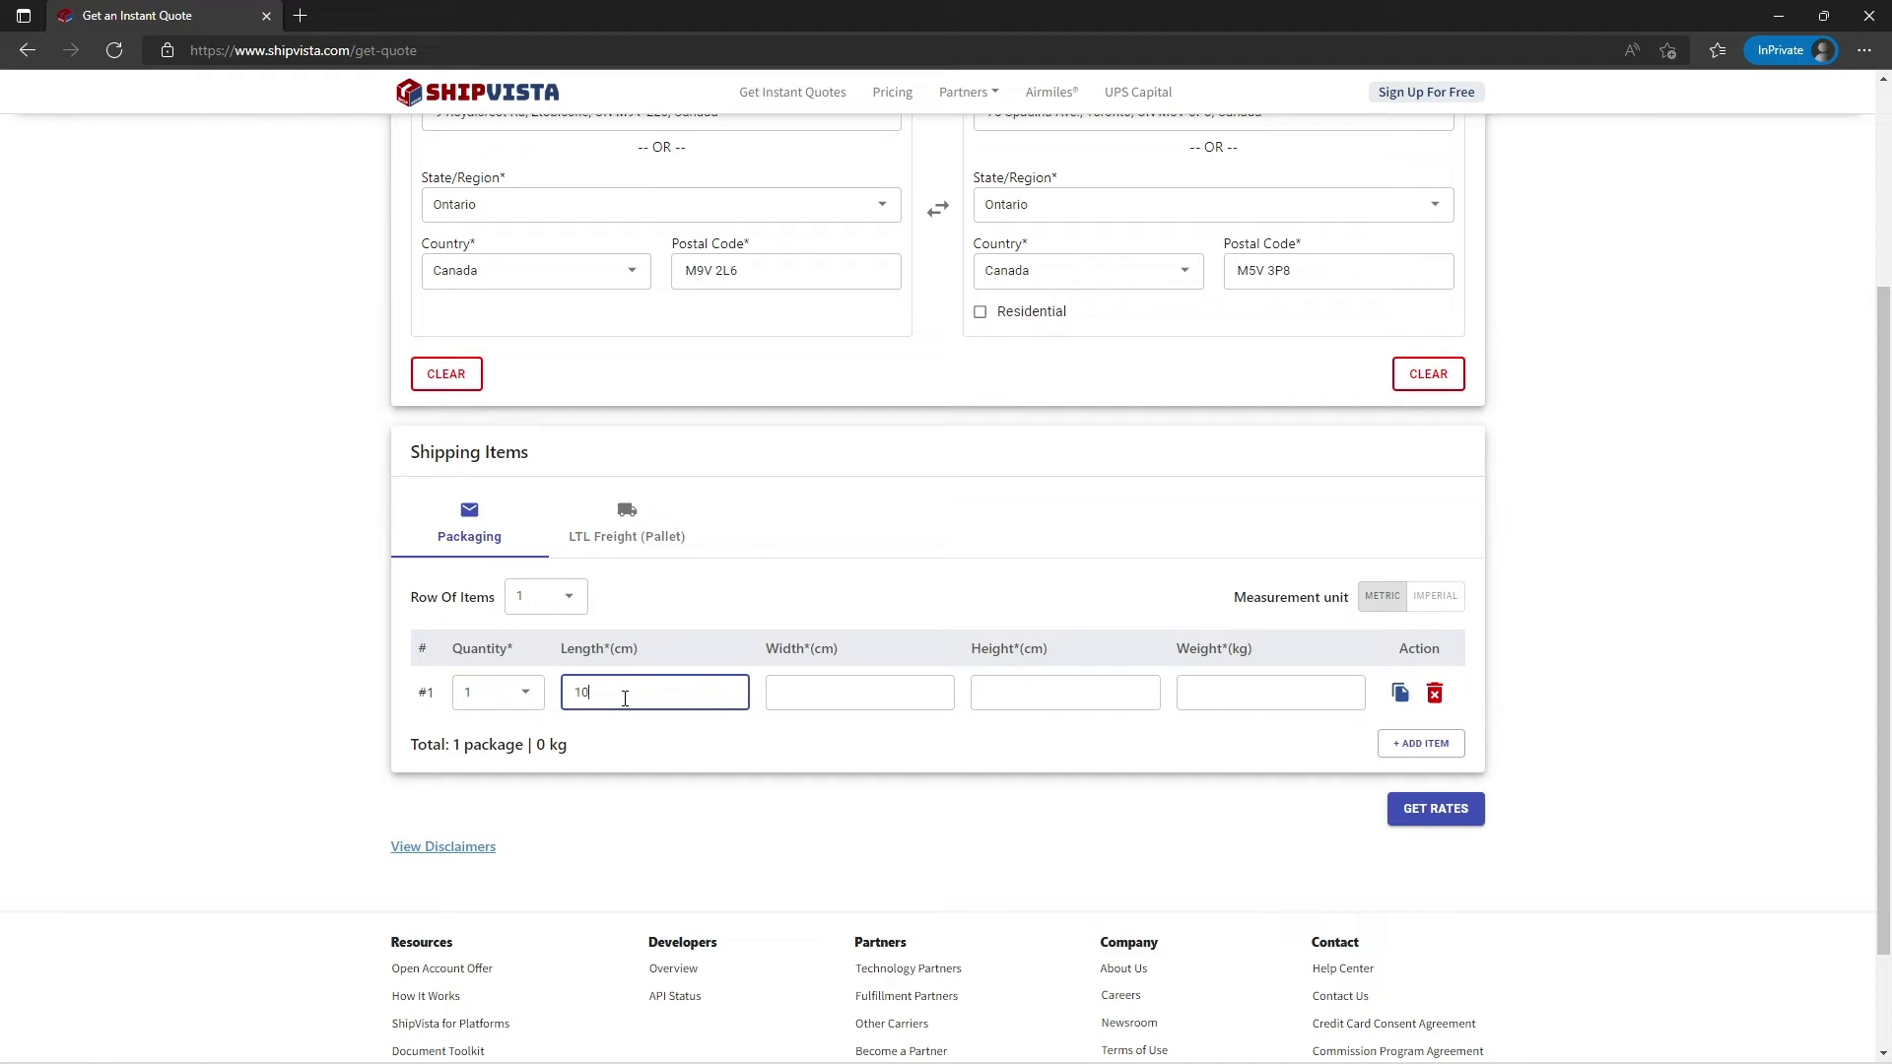
key("Tab")
type("10")
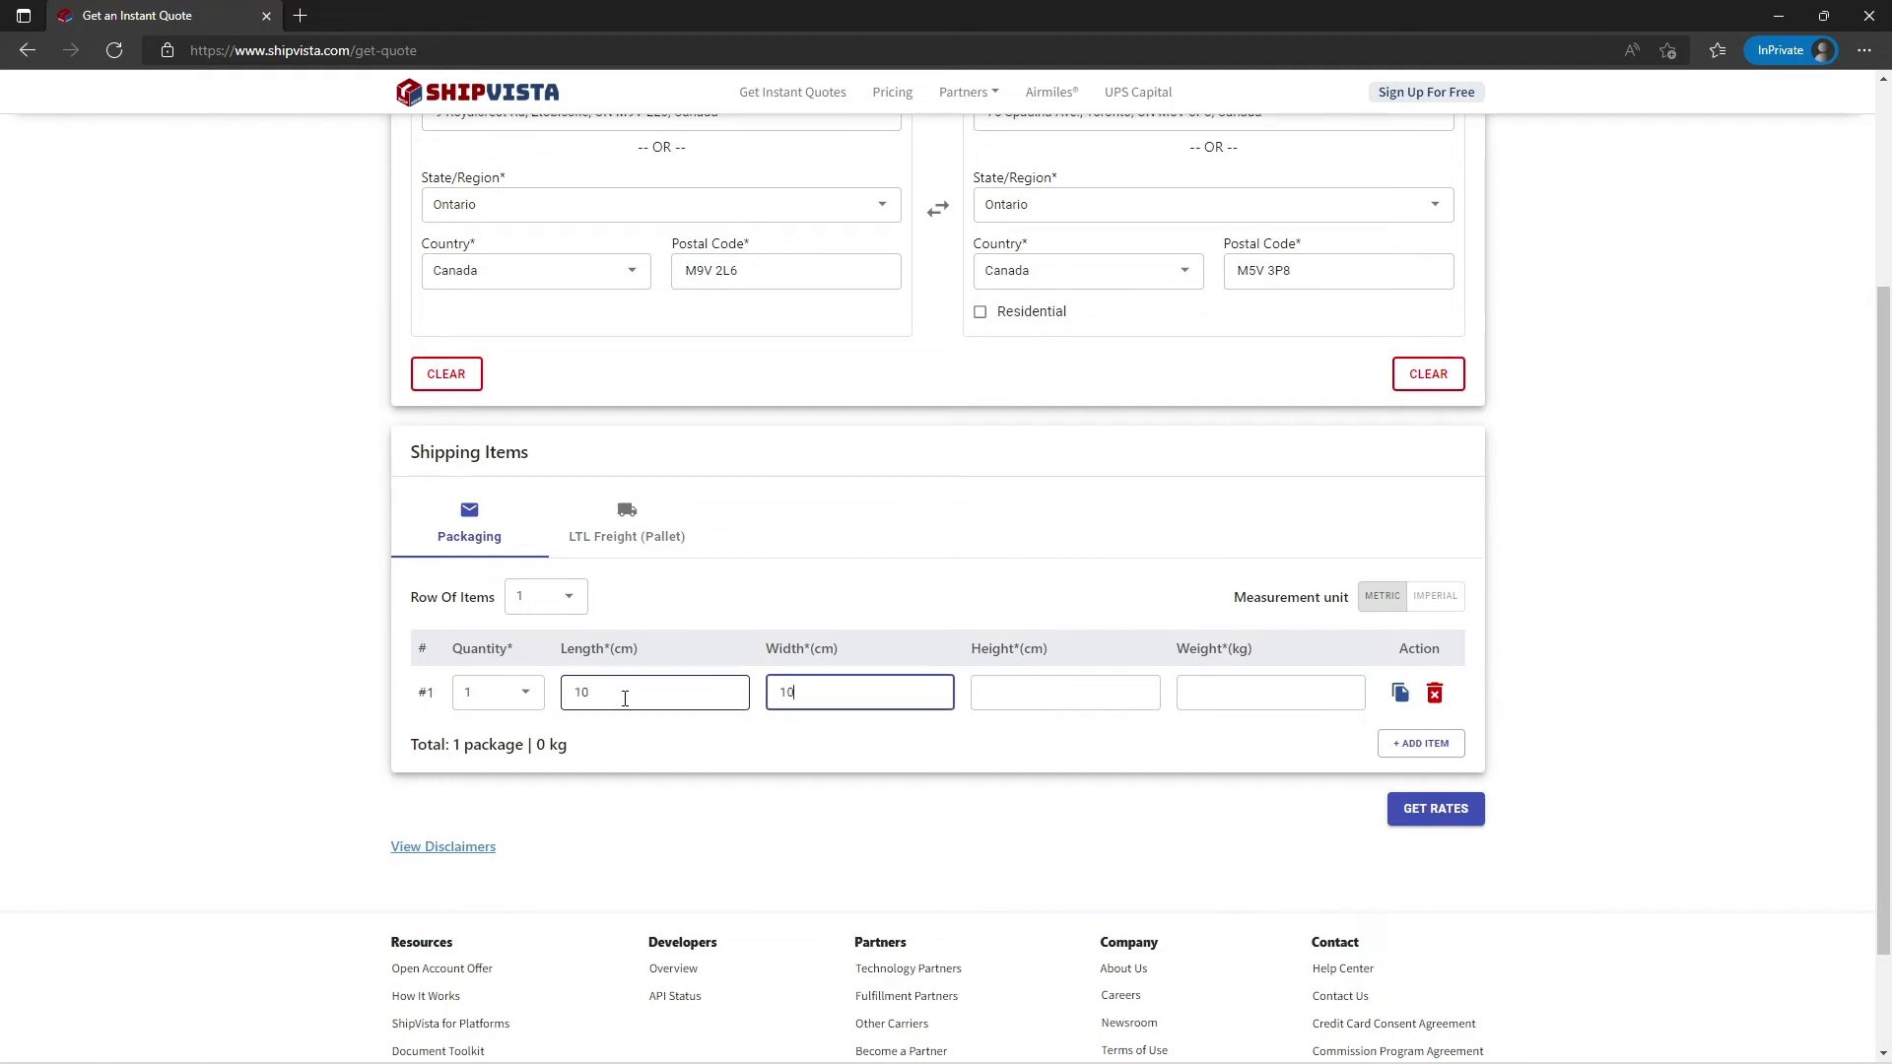
key("Tab")
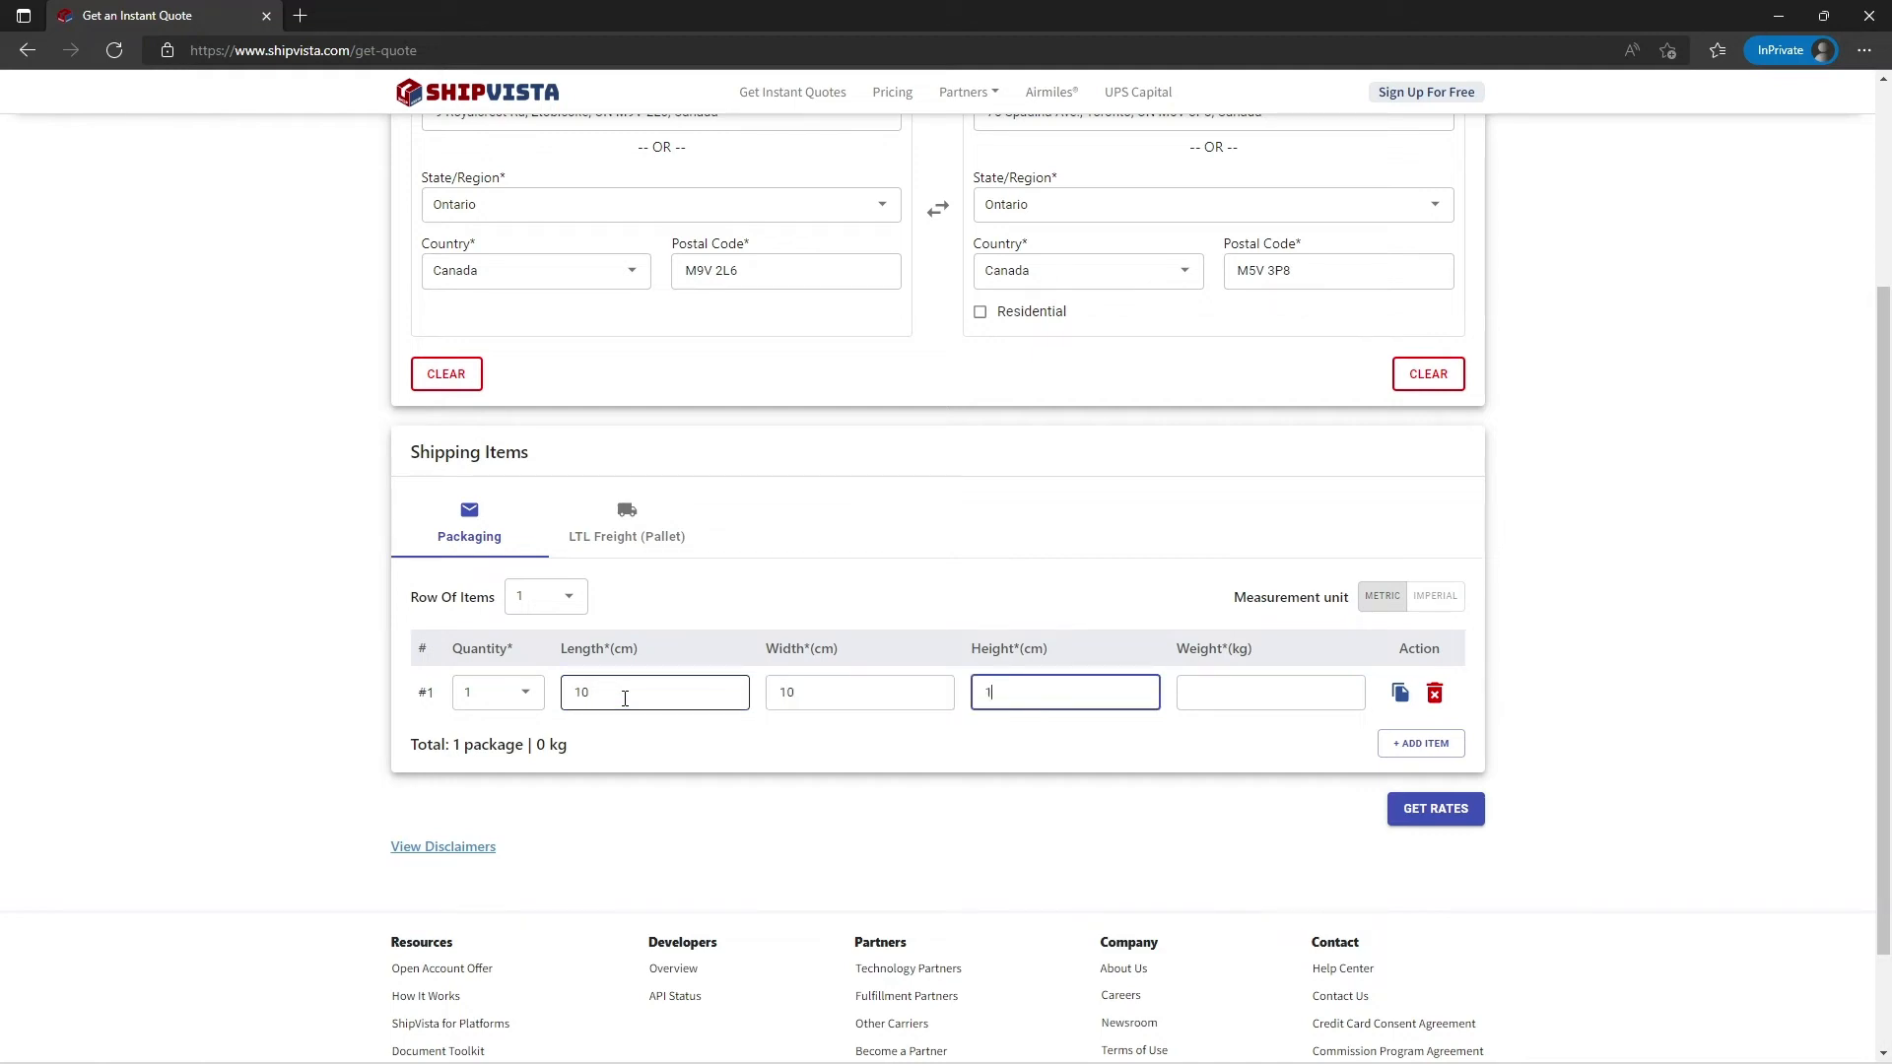
key("Tab")
type("1")
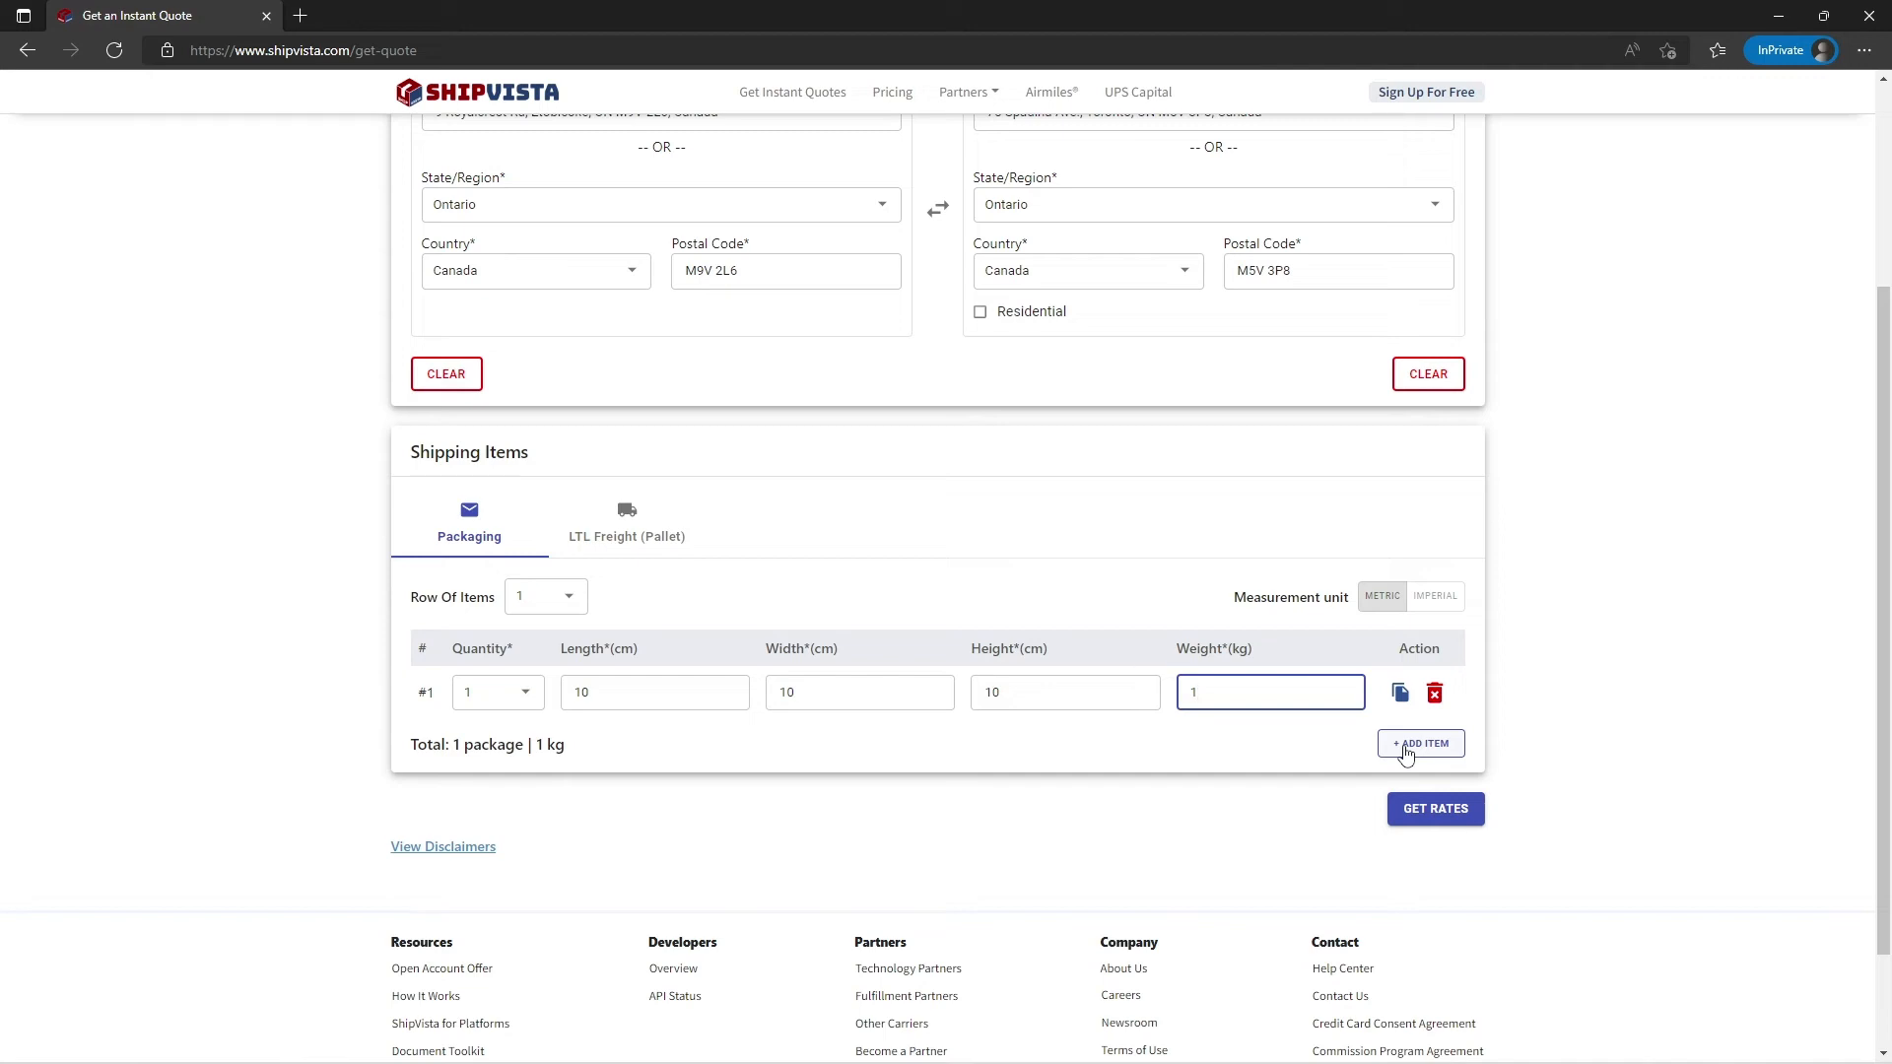
Add a second package row of 20 × 10 × 10 cm at 1 kg.
left_click(1405, 746)
left_click(647, 761)
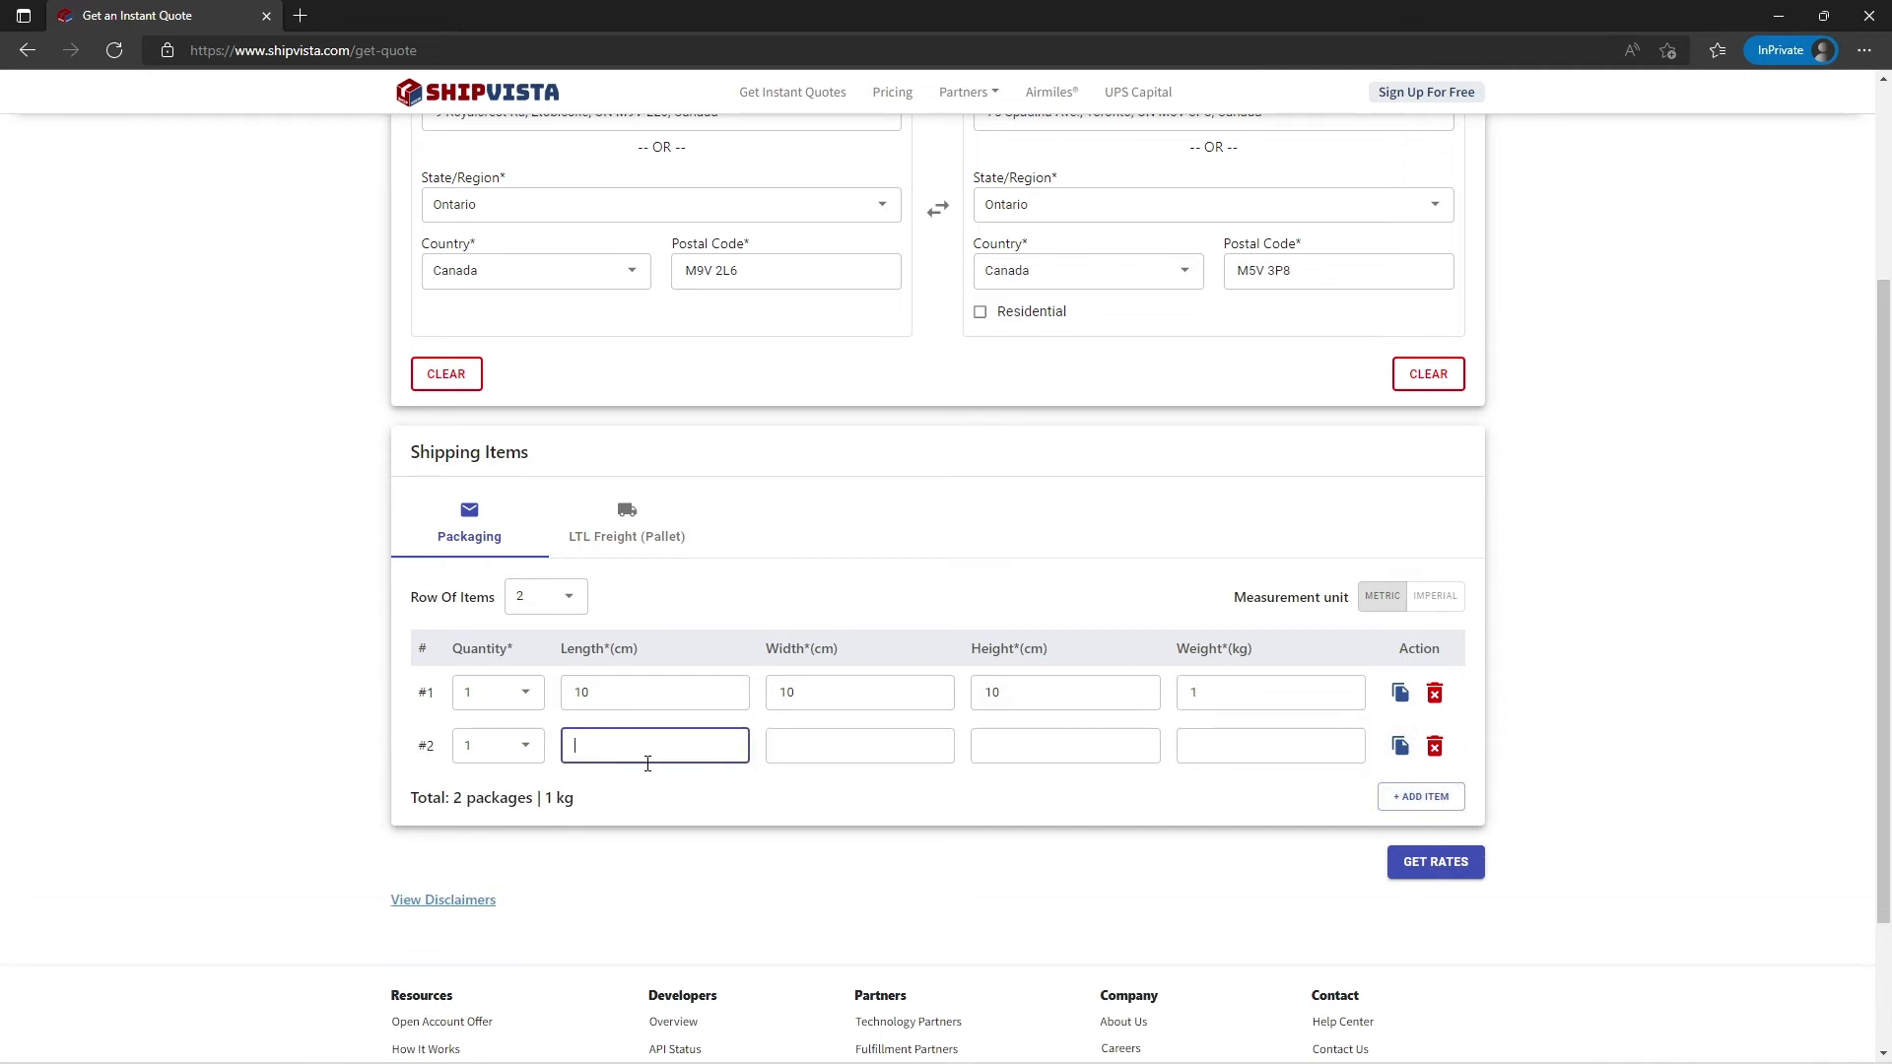
type("20")
key("Tab")
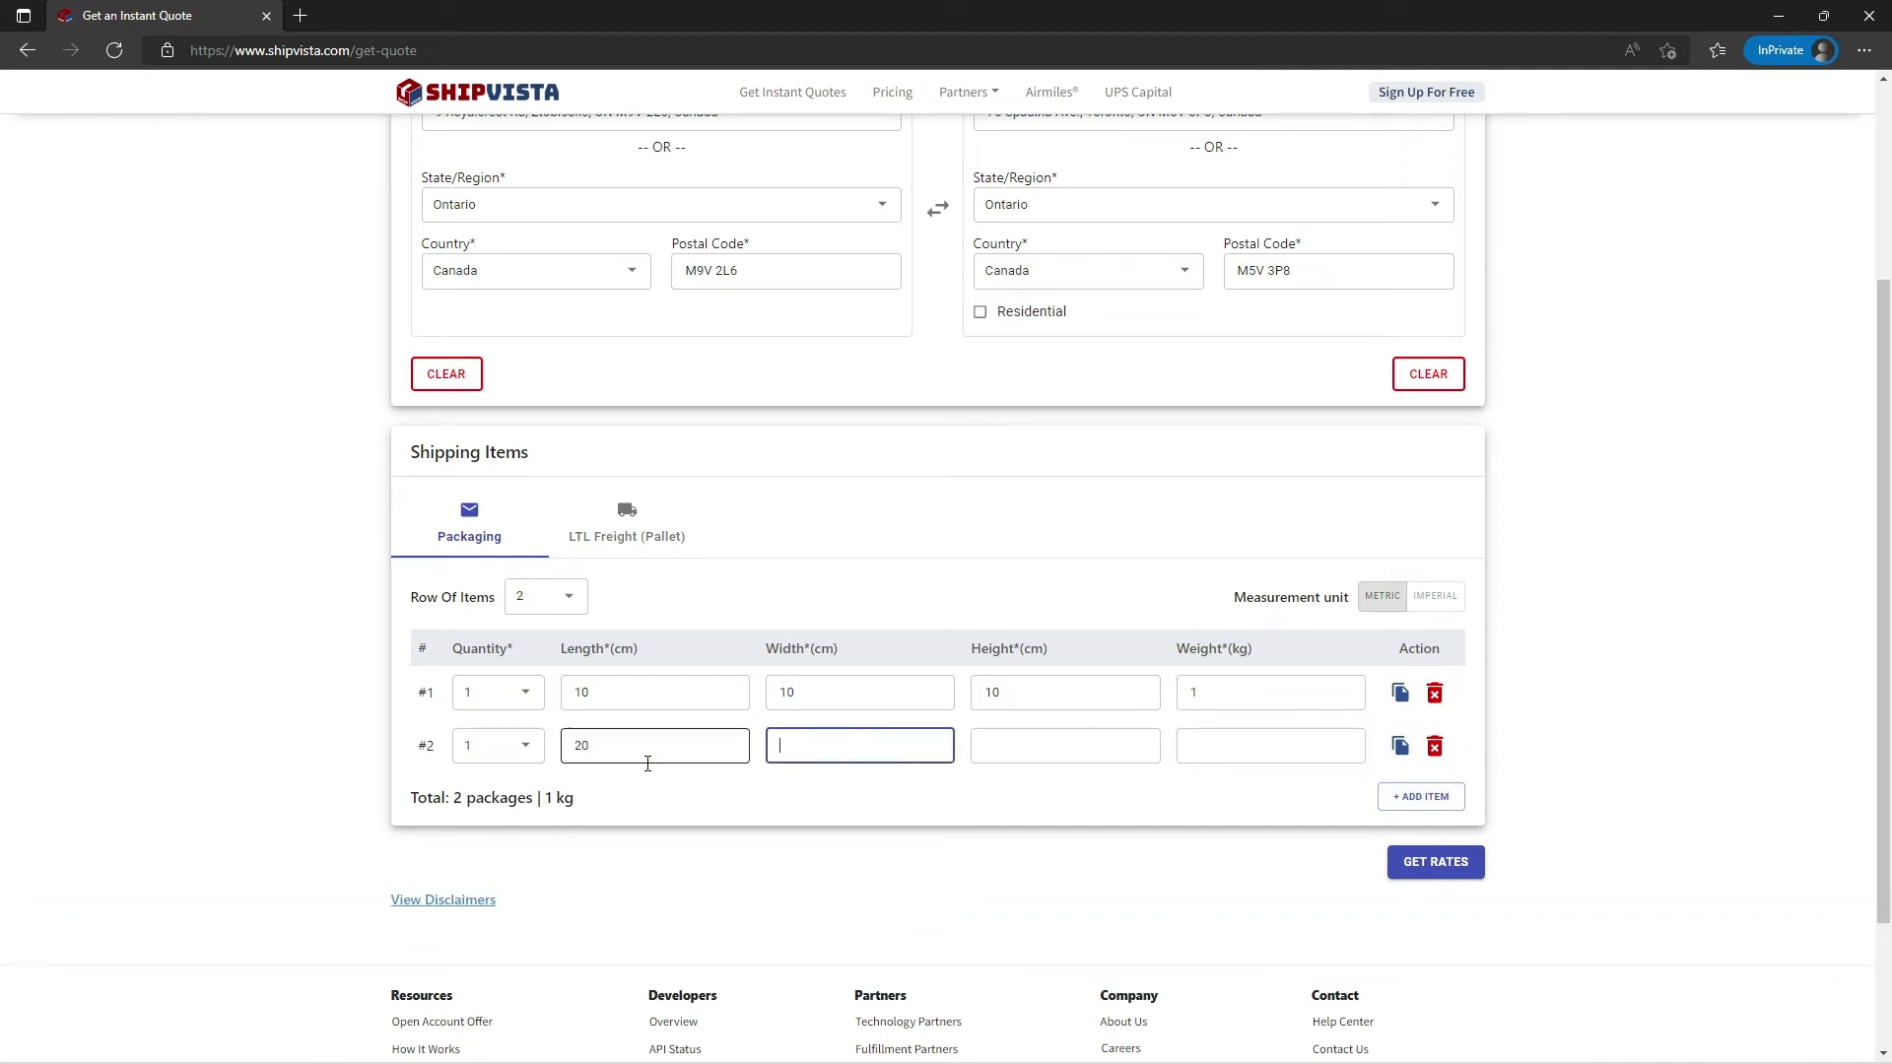
type("10")
key("Tab")
type("1")
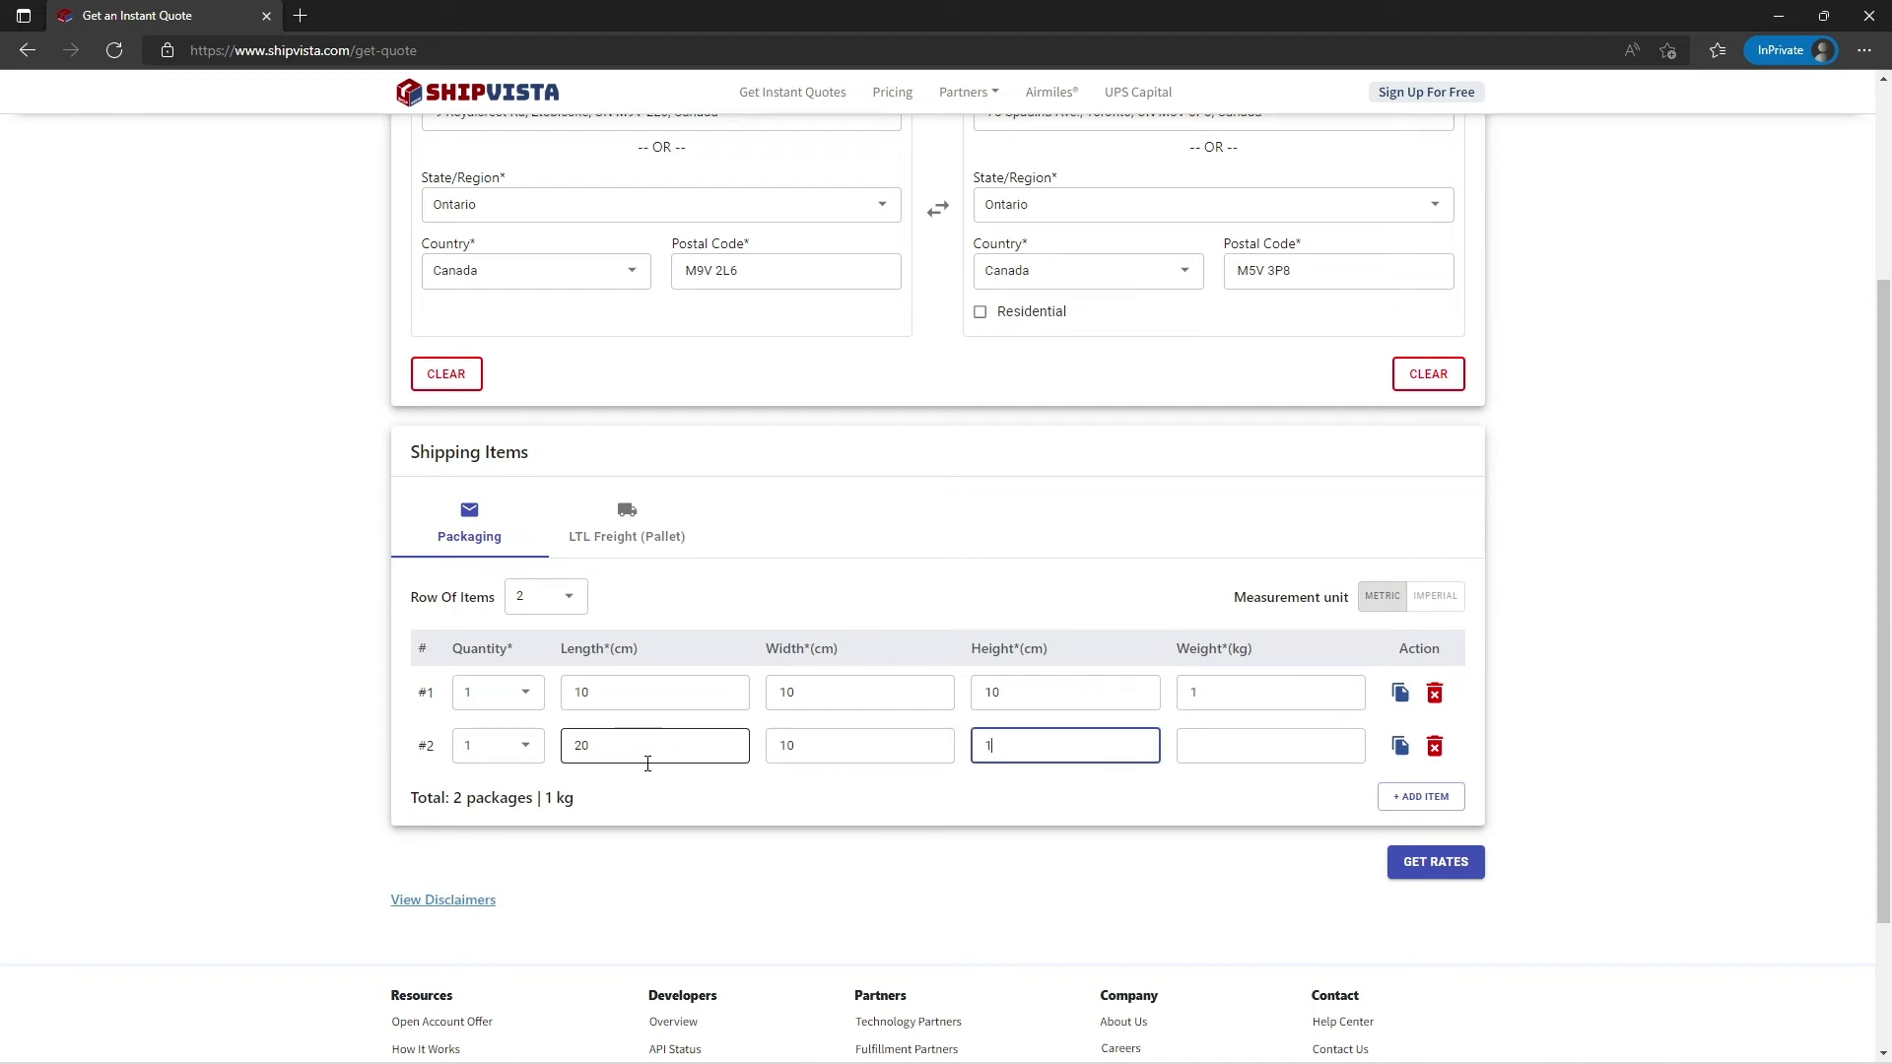
type("0")
key("Tab")
type("1")
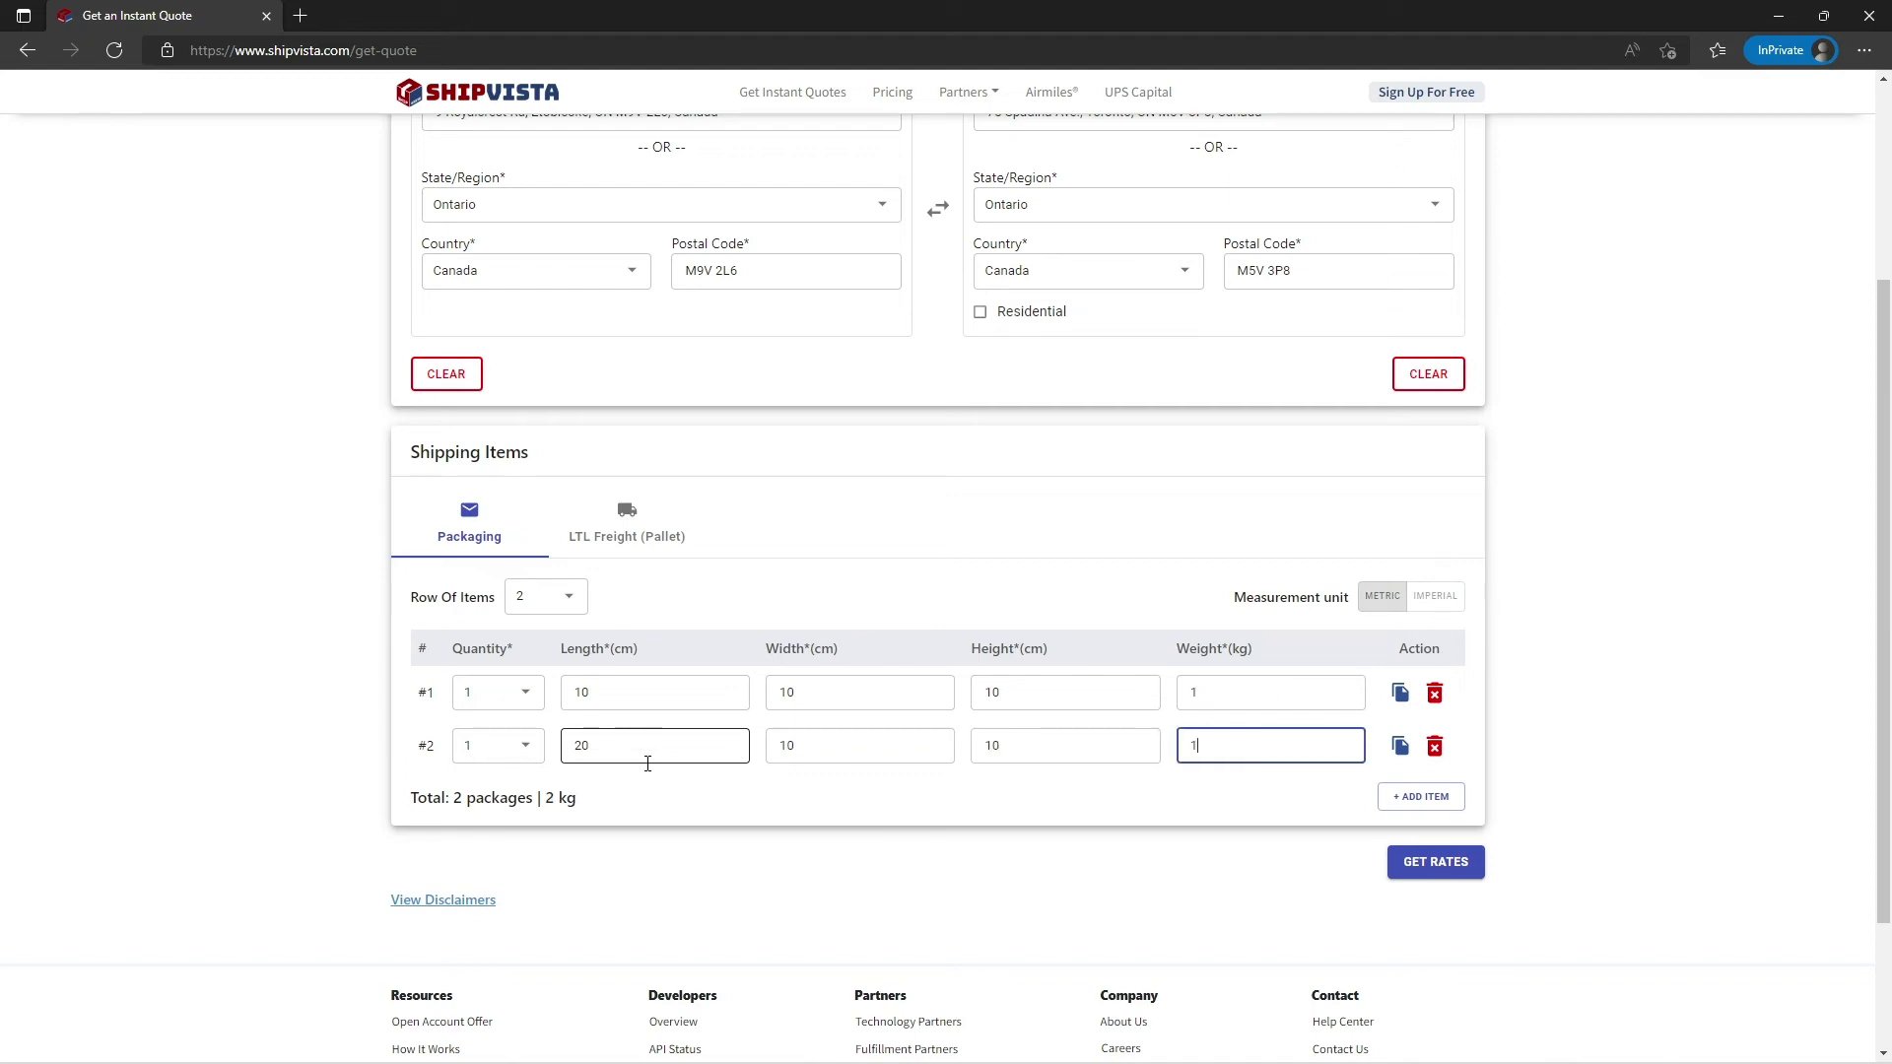
scroll(1369, 780, "down", 1)
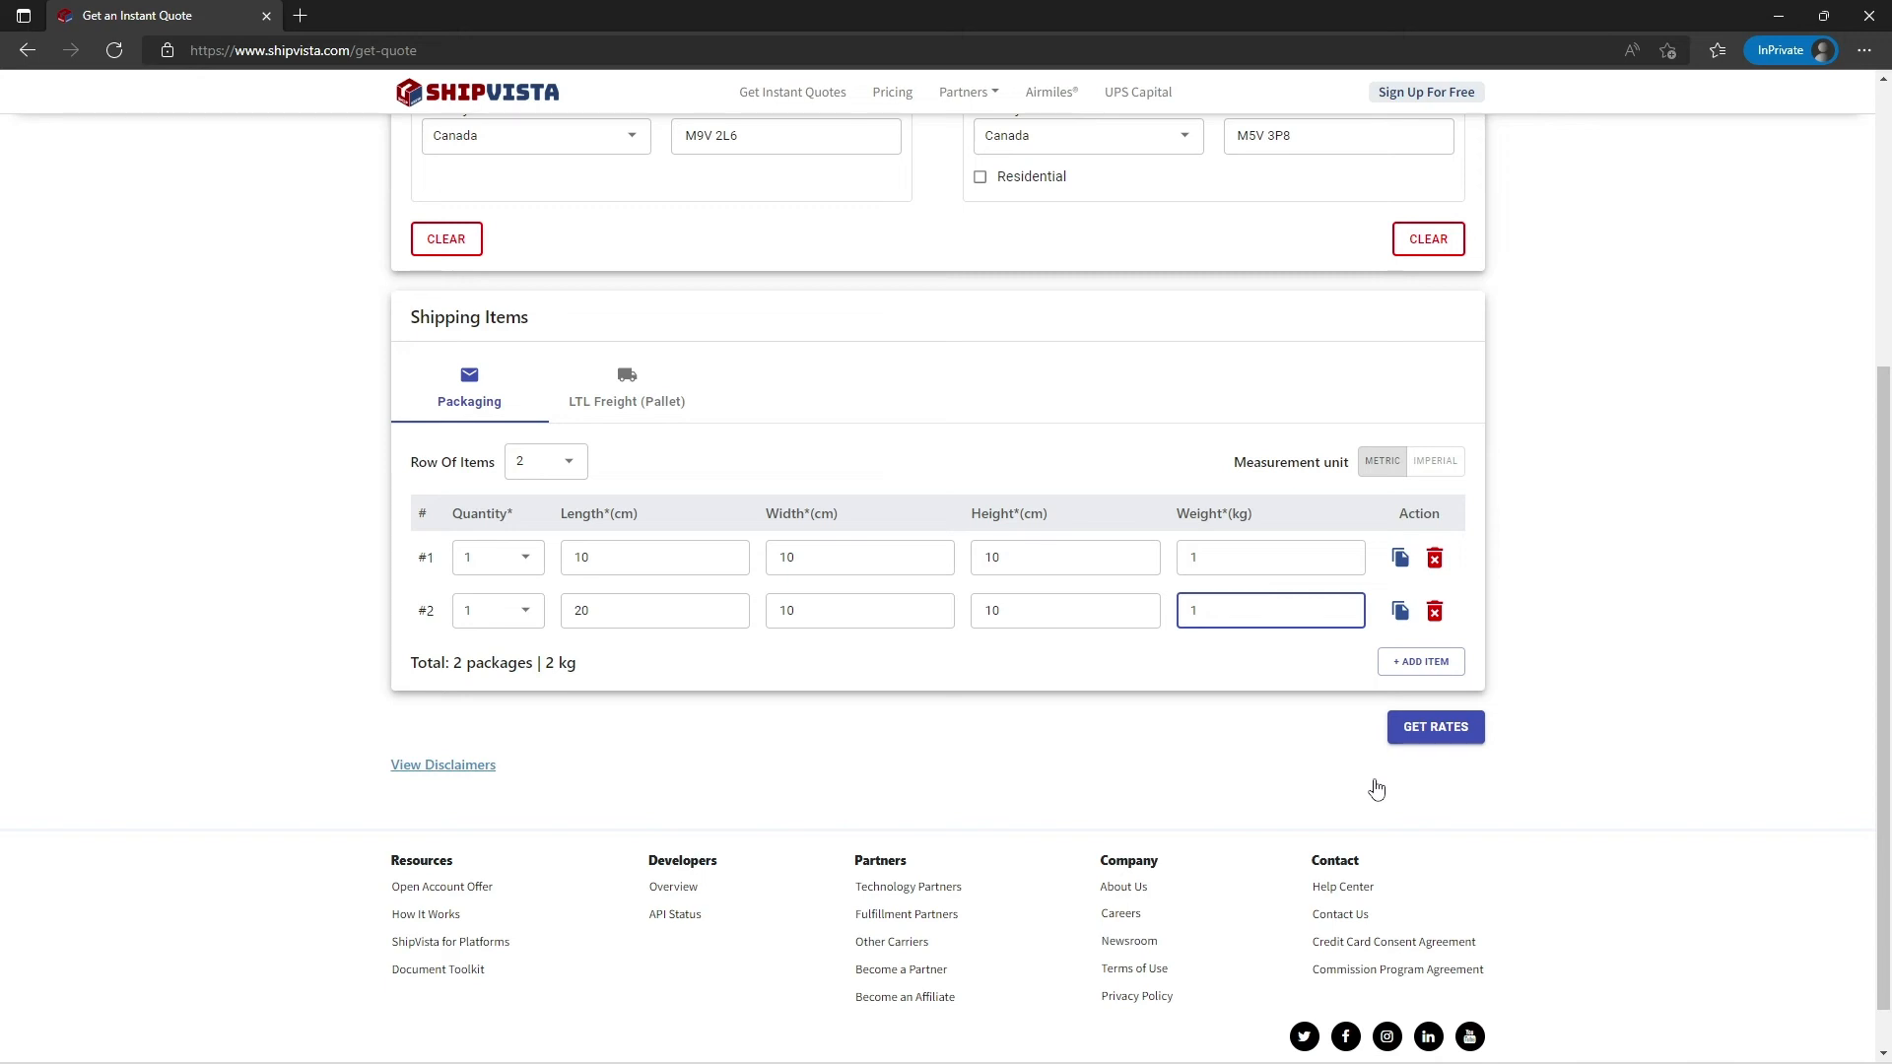
Request shipping rates for the two packages totalling 2 kg.
left_click(1427, 754)
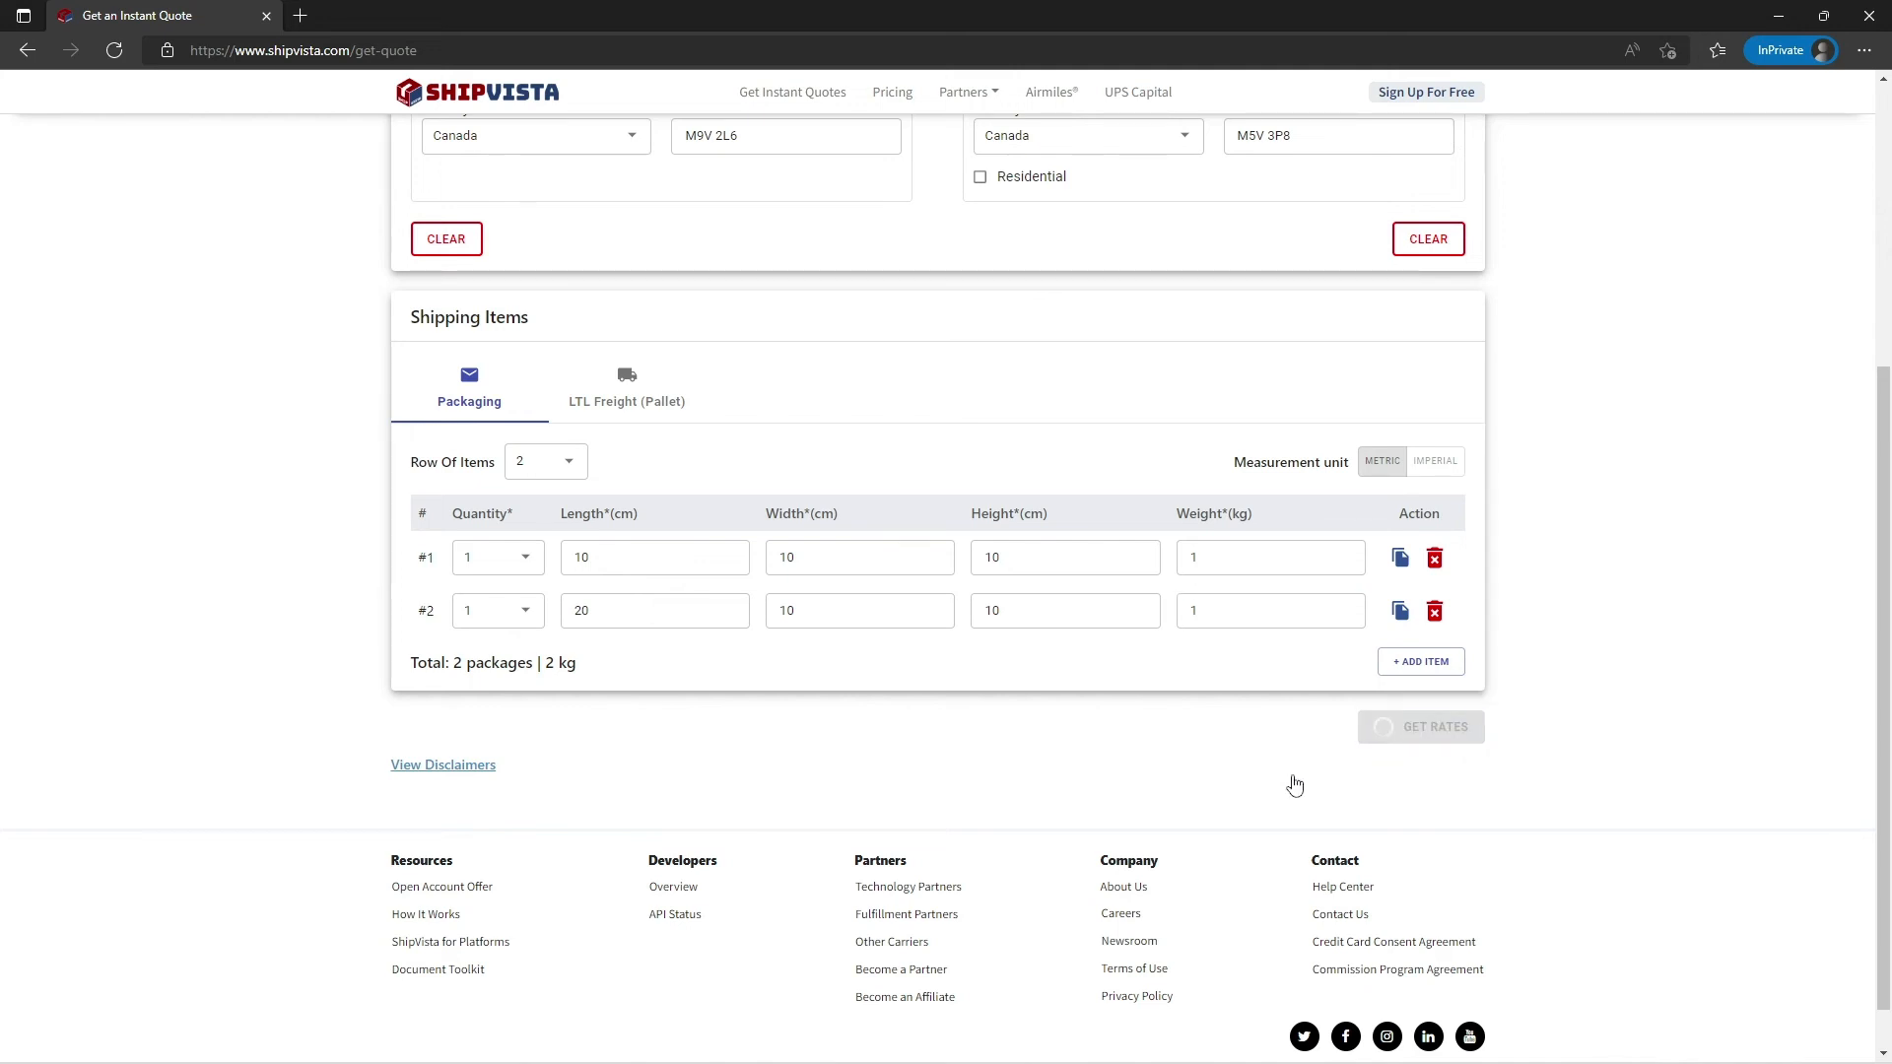